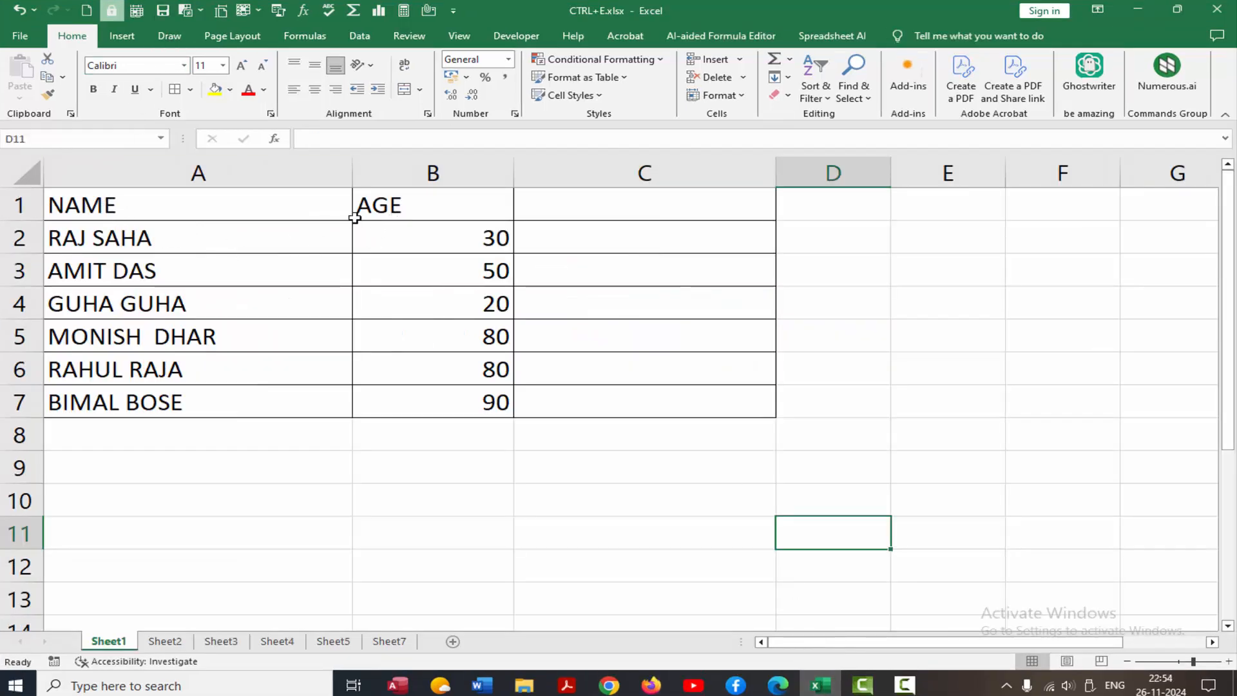
Narrow column A, then flash-fill C2:C7 with uppercase name(age) entries from a C2 example.
left_click_drag(352, 174, 255, 172)
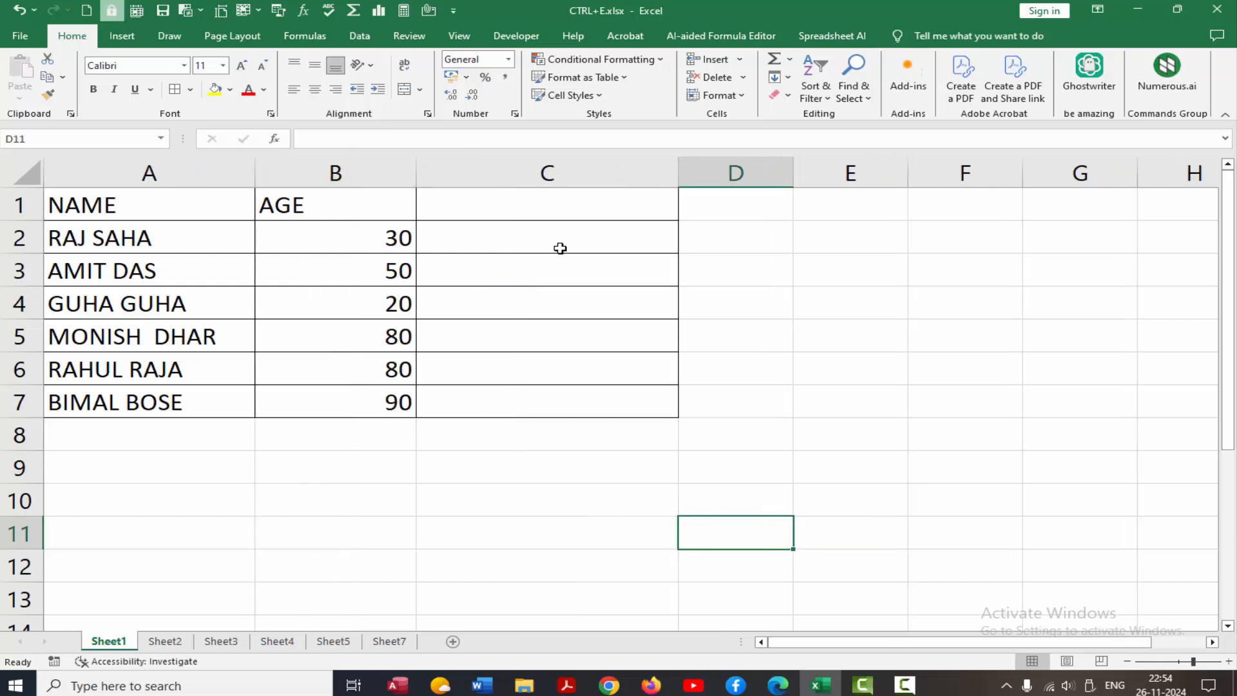
left_click(480, 243)
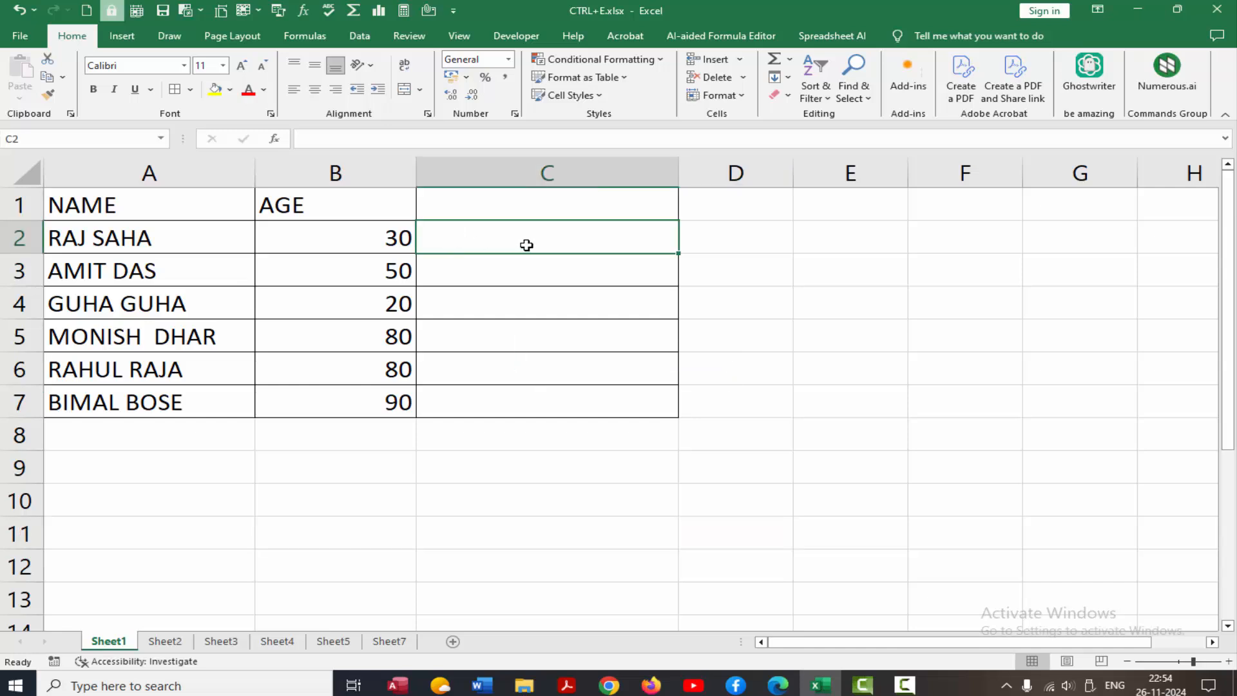
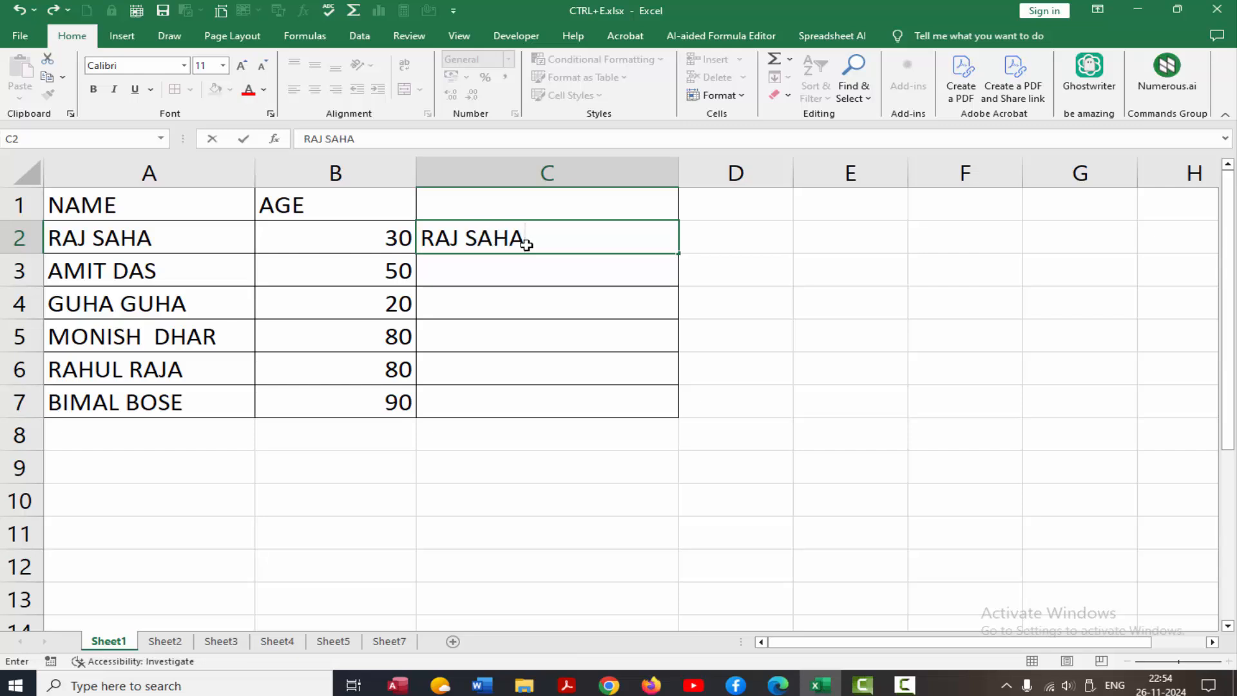
type("(30)")
key("Return")
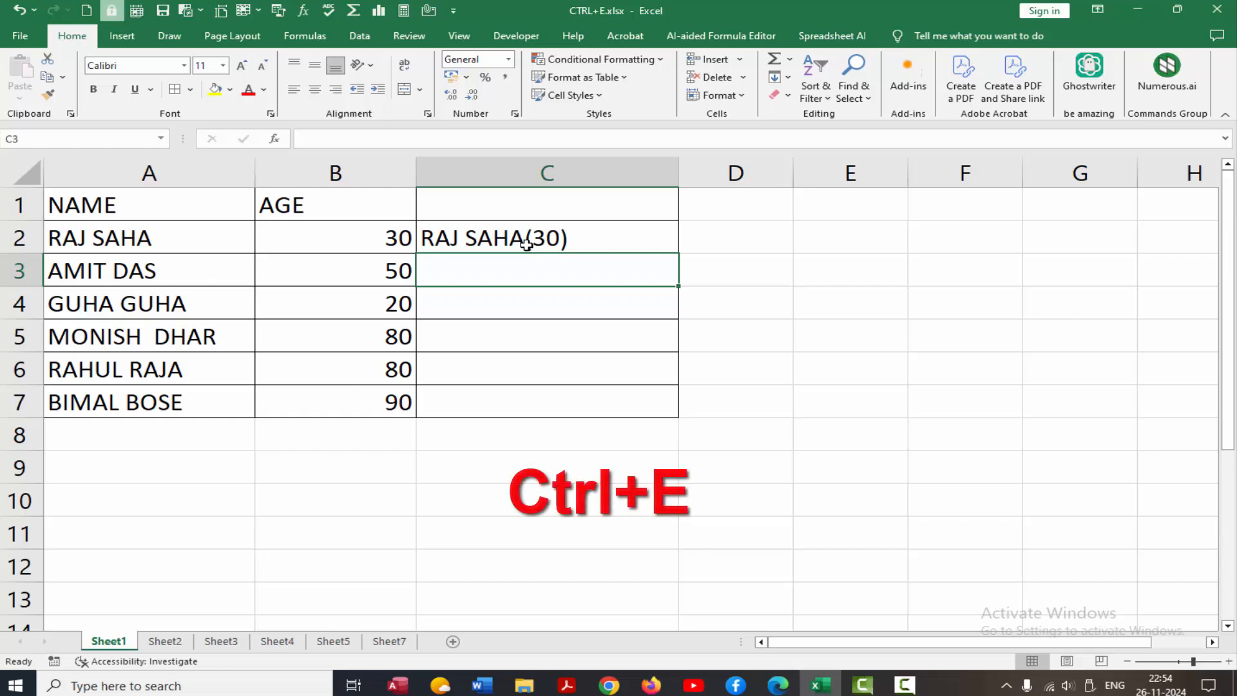
key("ctrl+e")
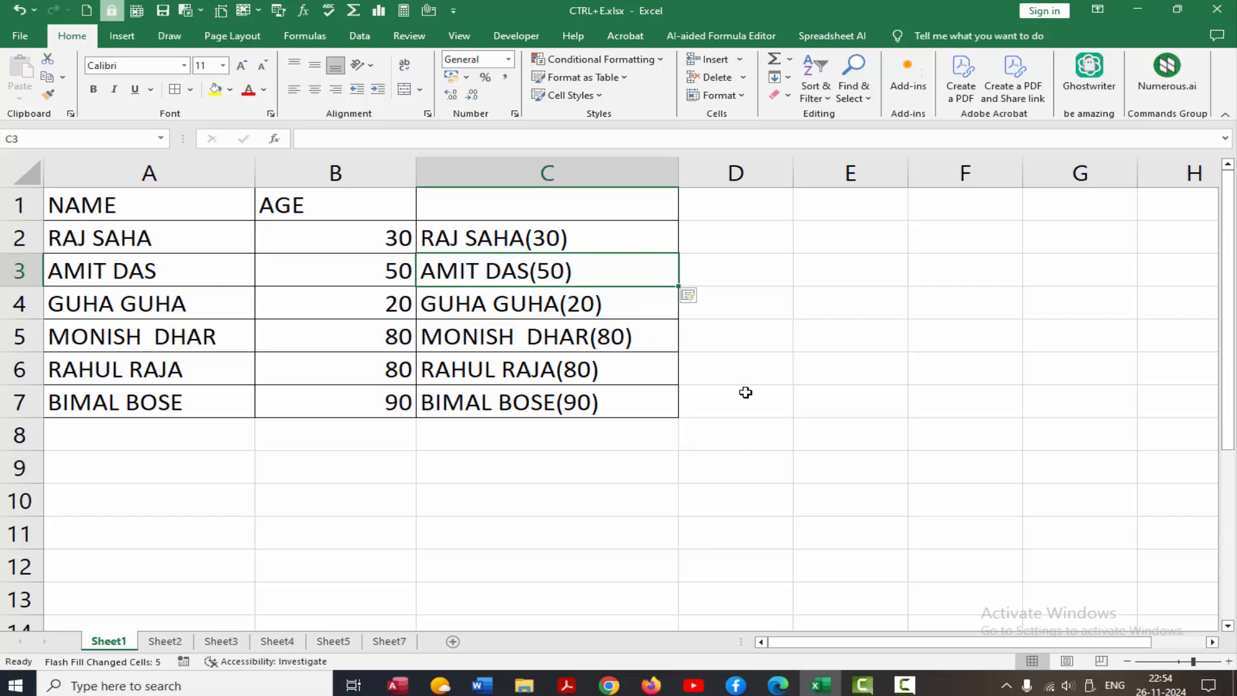
Clear the flash-filled name(age) entries from C2:C7.
left_click_drag(493, 239, 524, 398)
key("Delete")
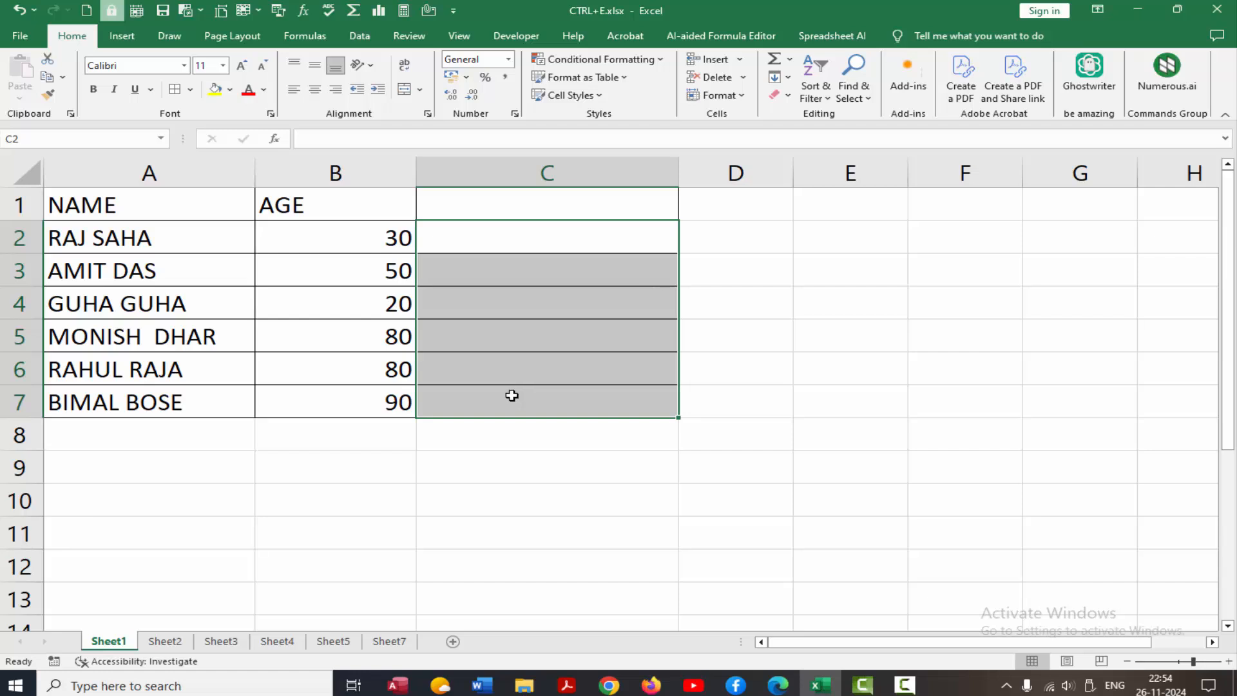
key("shift+Up")
key("shift+Up")
Flash-fill column C with lowercase 'name (age)' entries, then clear C2:C7 again.
left_click(478, 238)
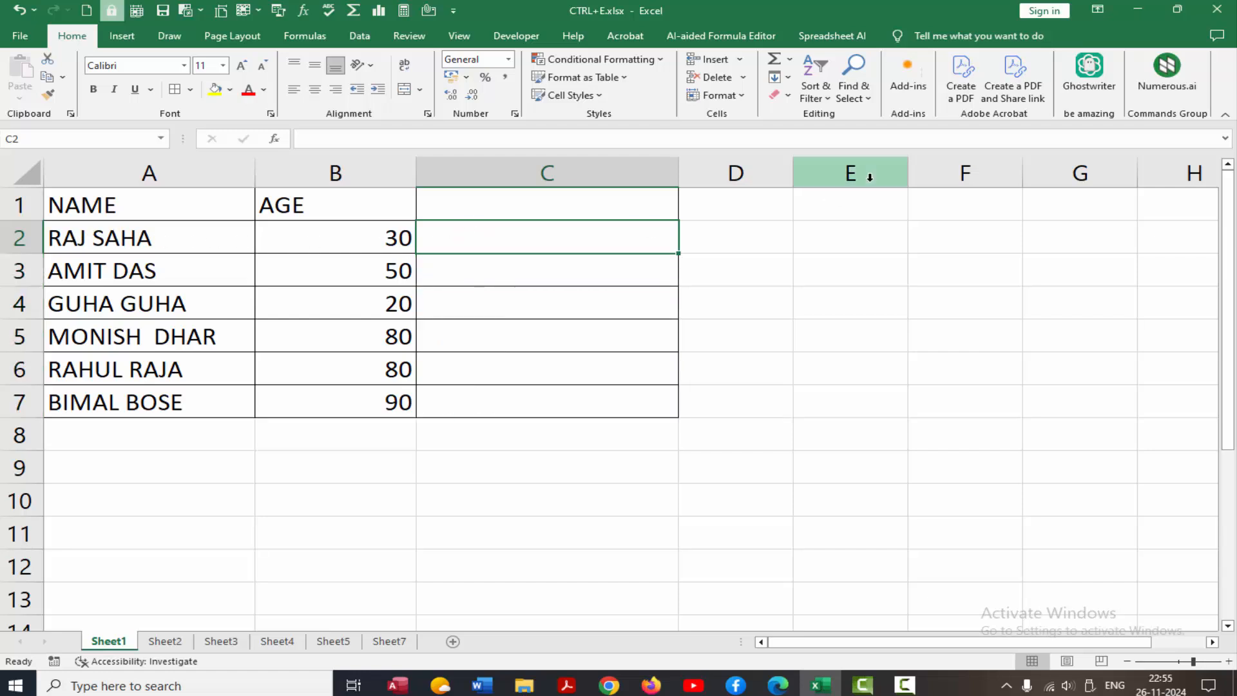
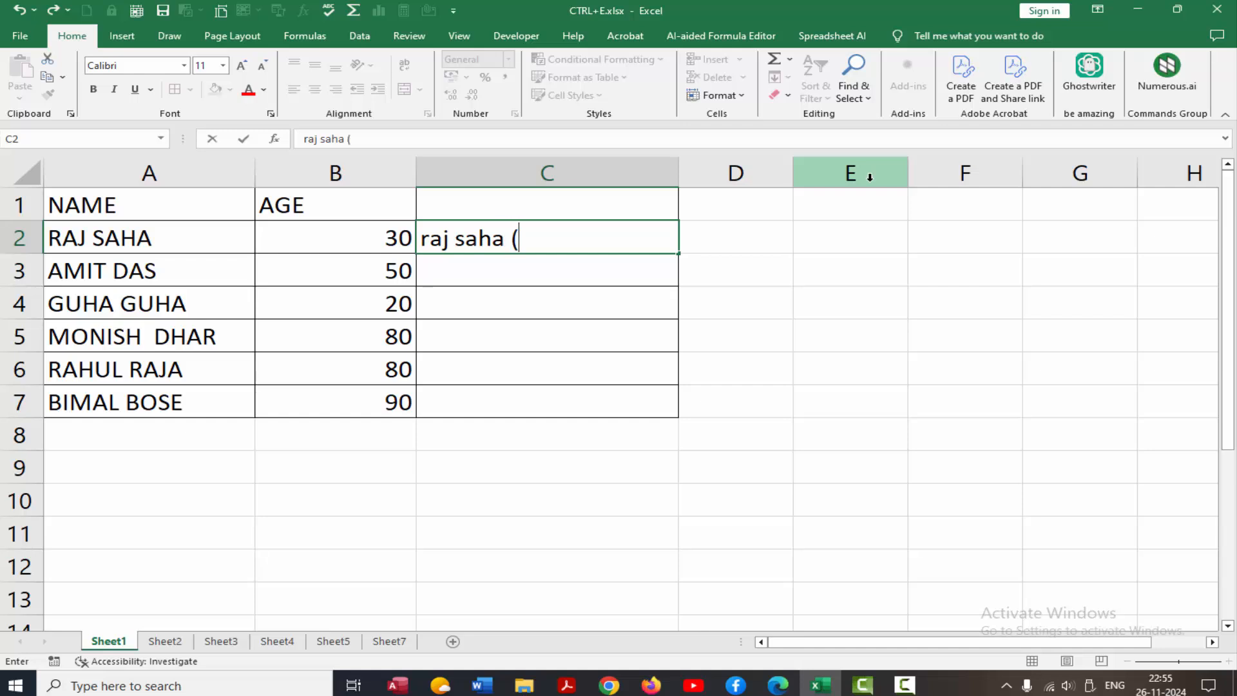
type(" (30)")
key("Return")
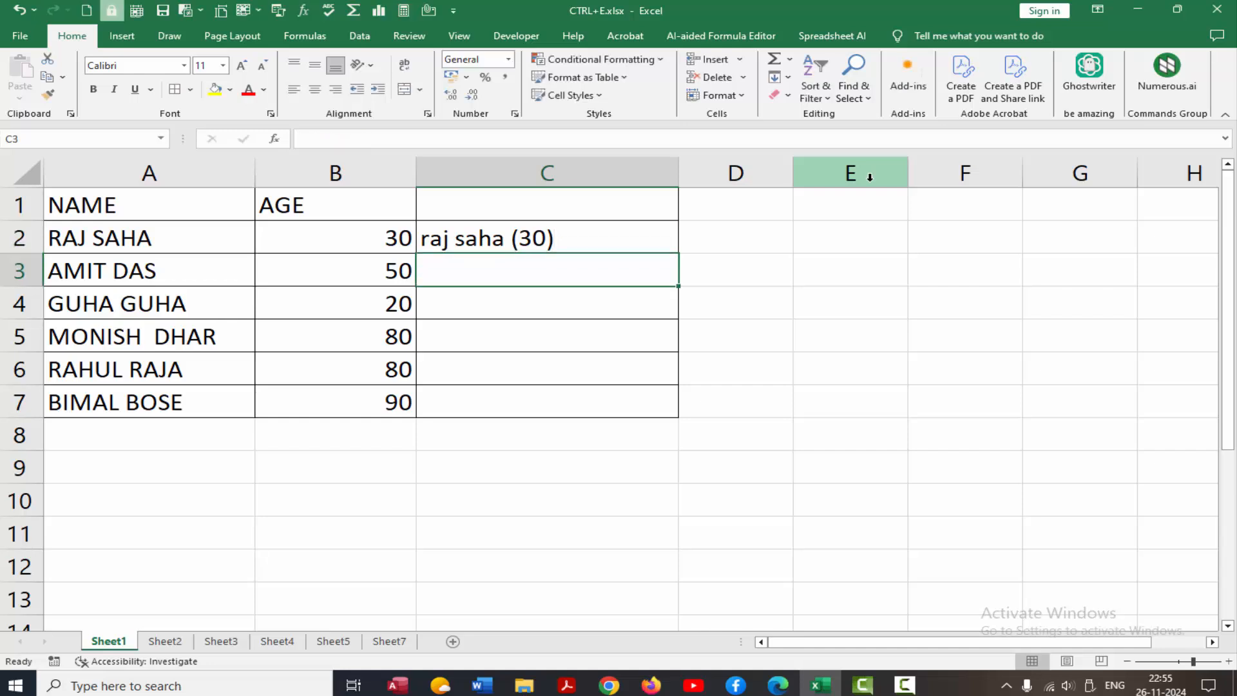
key("ctrl+e")
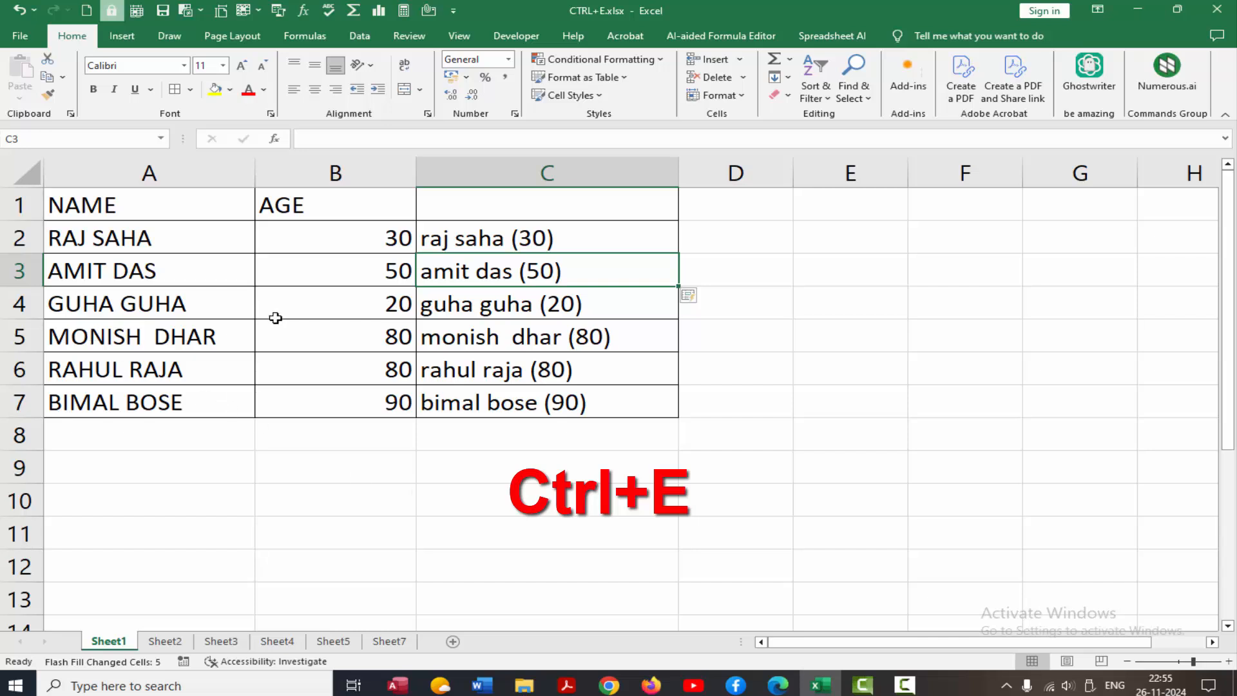
left_click_drag(433, 238, 499, 401)
key("Delete")
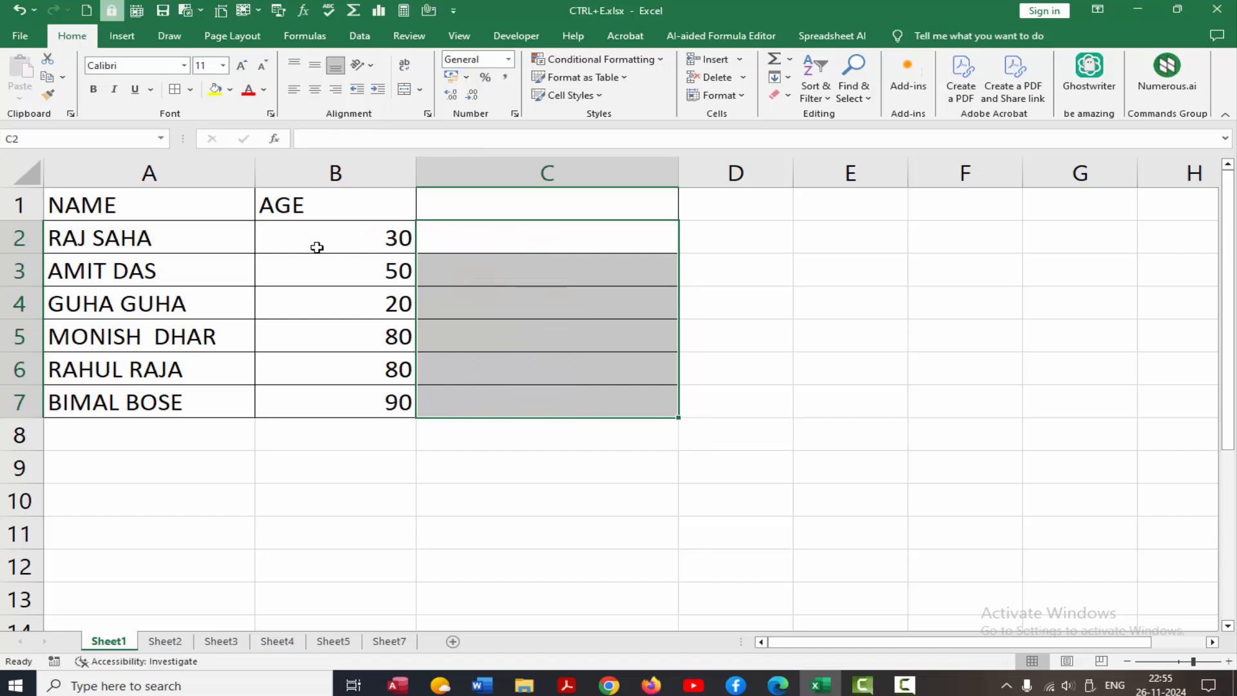
Replace the repeated first name in cell A4 with the correct first name.
double_click(61, 305)
type("IPSIT")
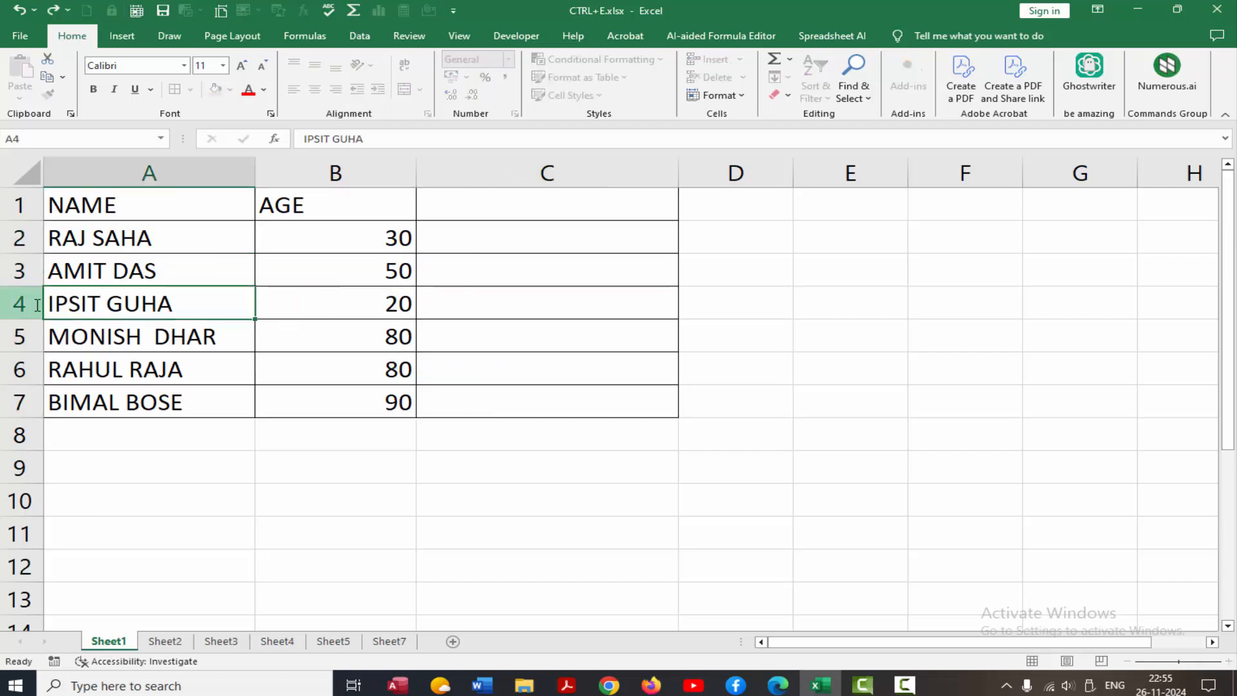
key("Return")
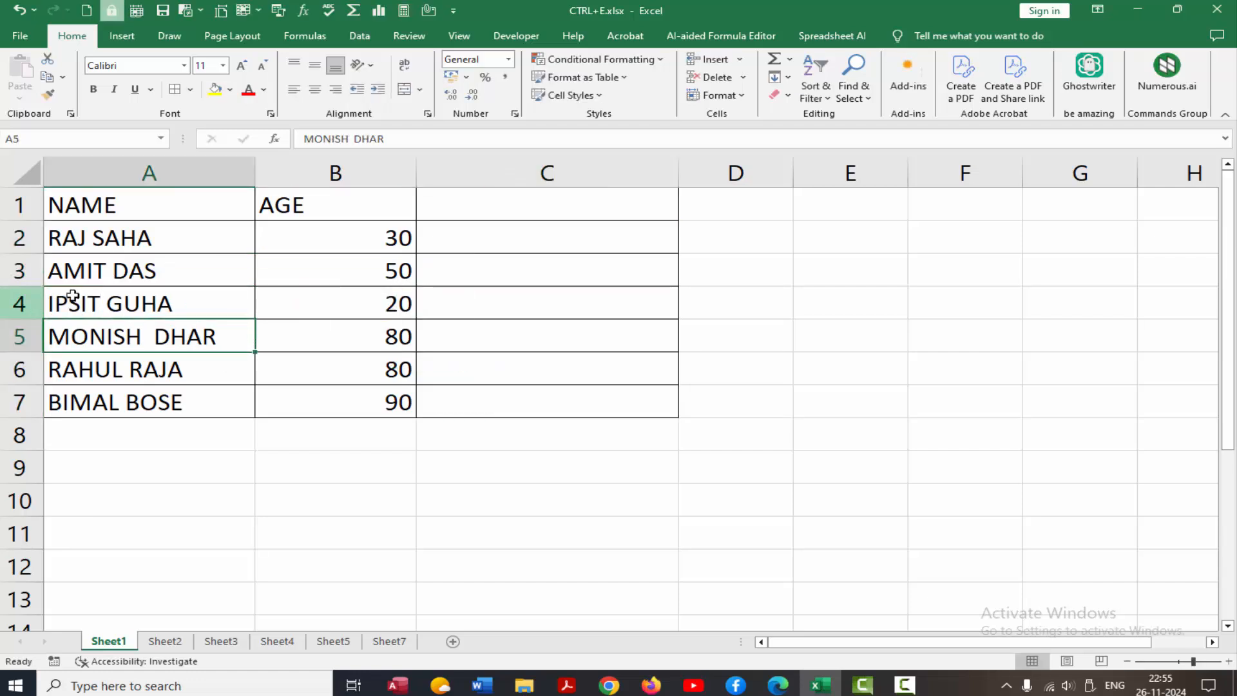
Flash-fill column C with age-first entries like 30(name), then go to Sheet2.
left_click(473, 236)
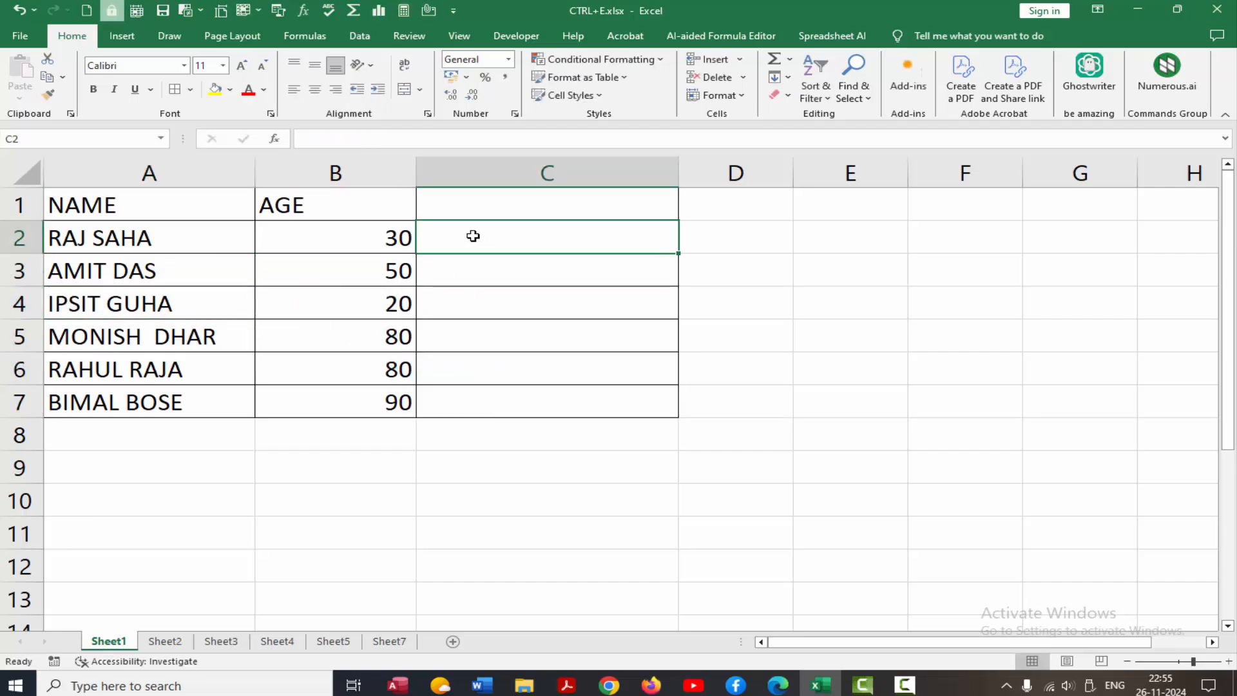
type("30")
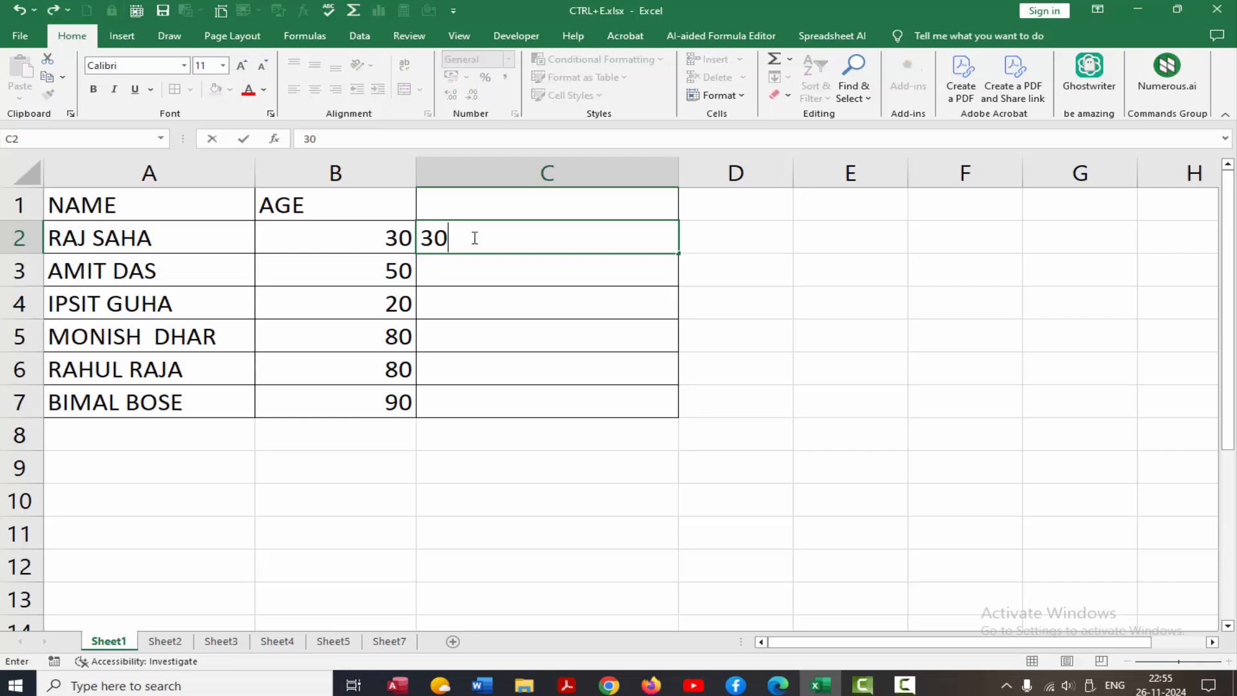
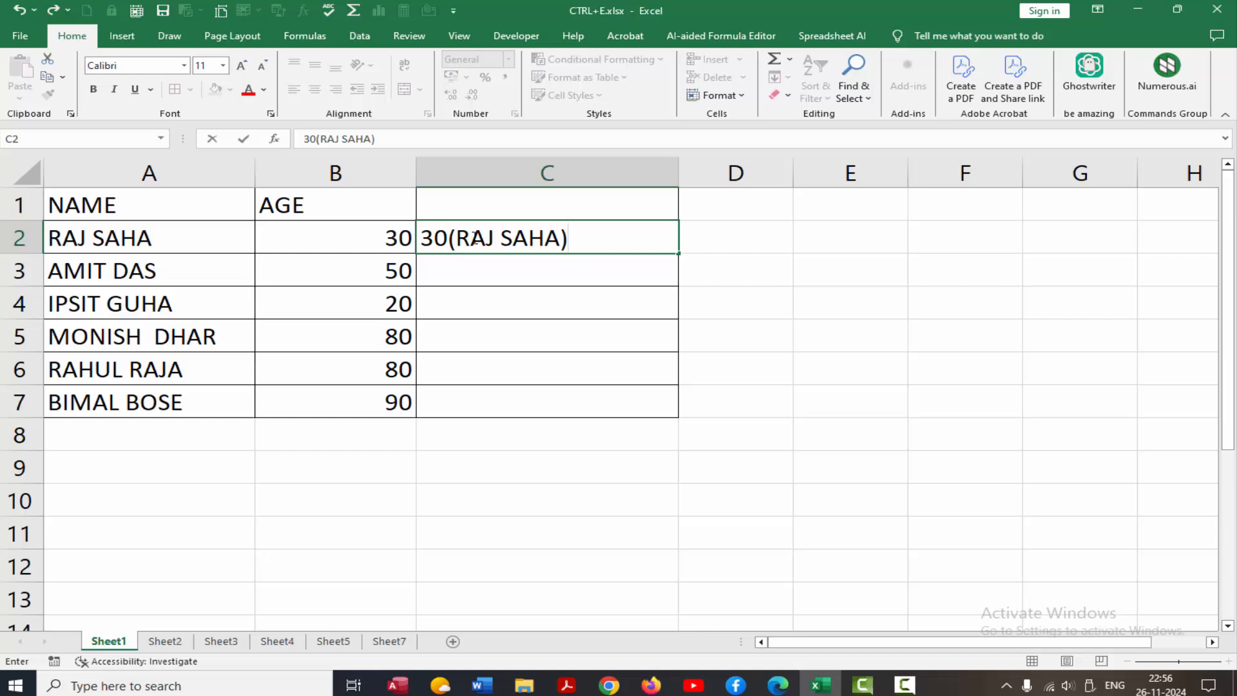
key("Return")
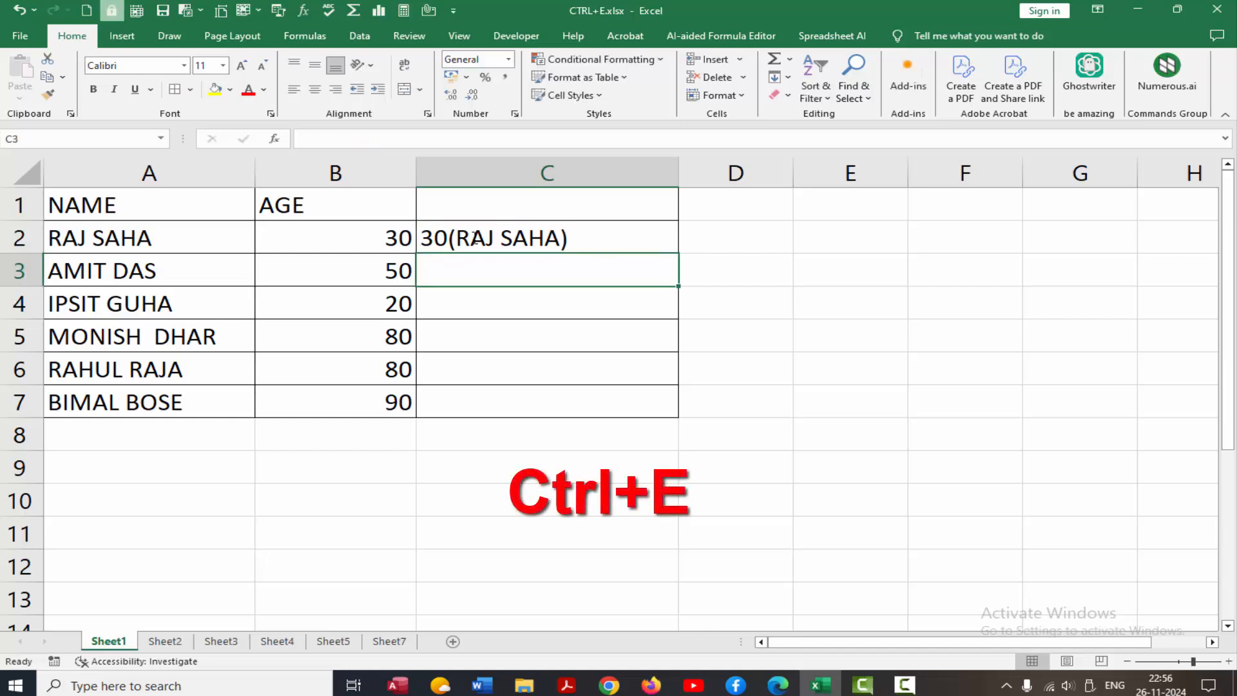
key("ctrl+e")
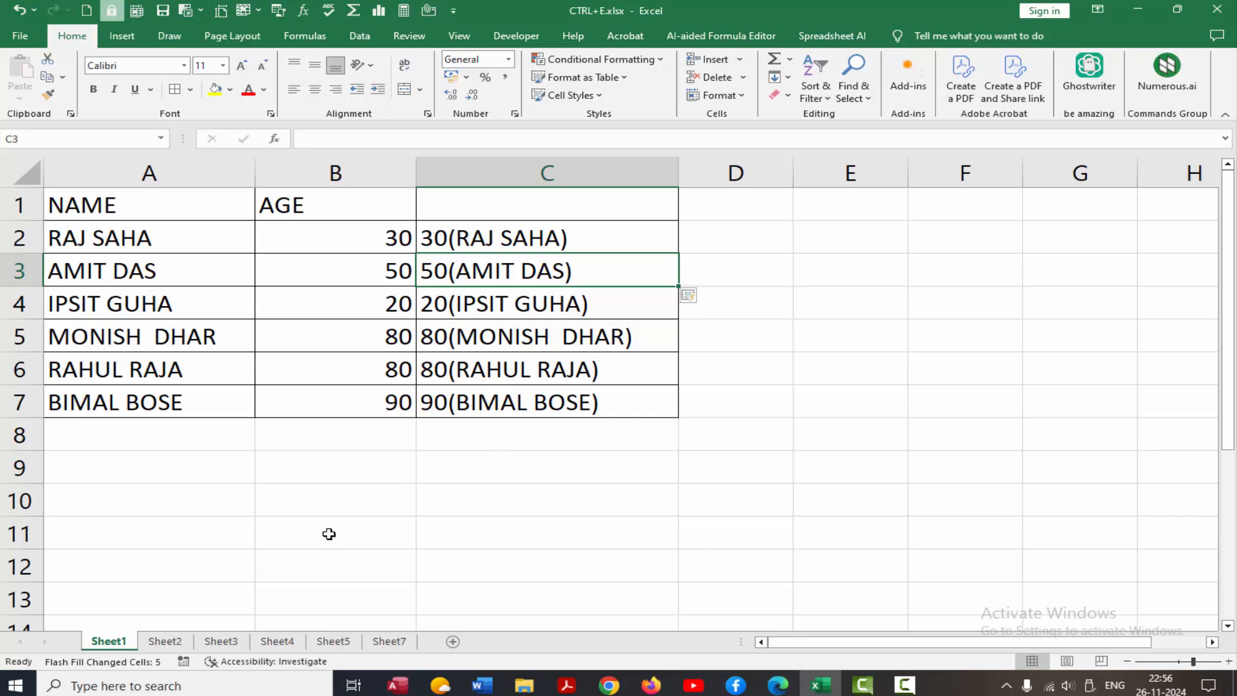
left_click(167, 642)
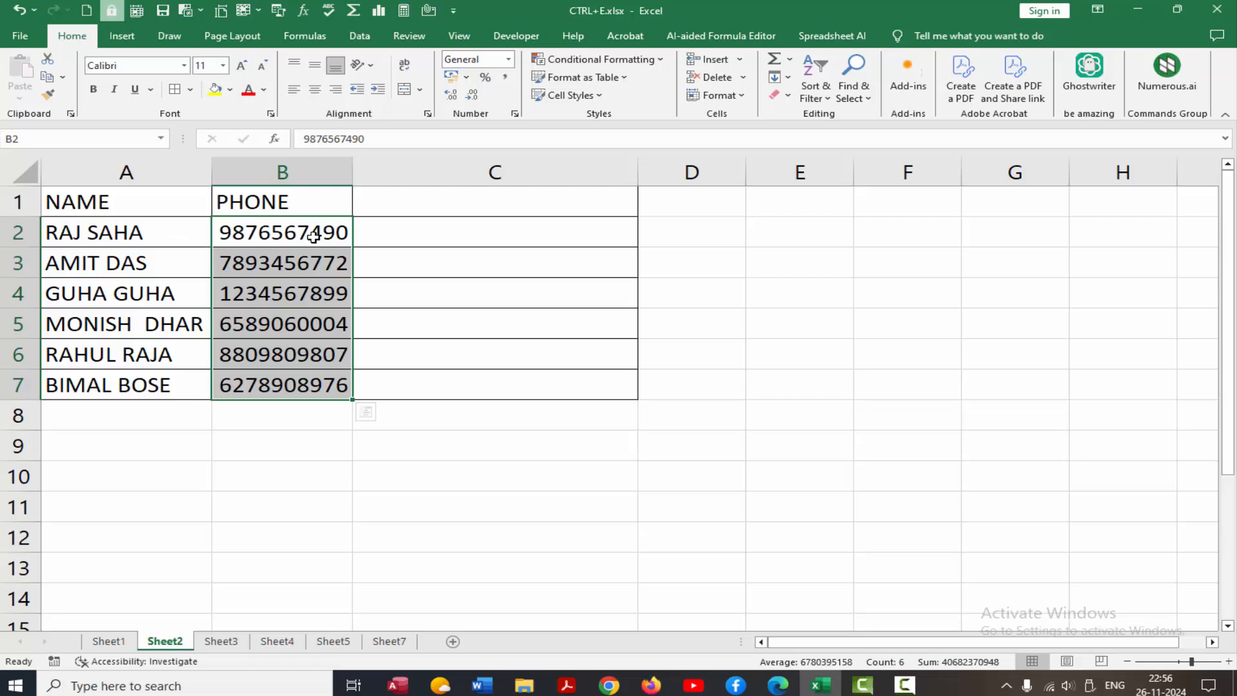
Write a full name with bracketed phone number in C2, adding the surname, and flash-fill C3:C7.
left_click(391, 234)
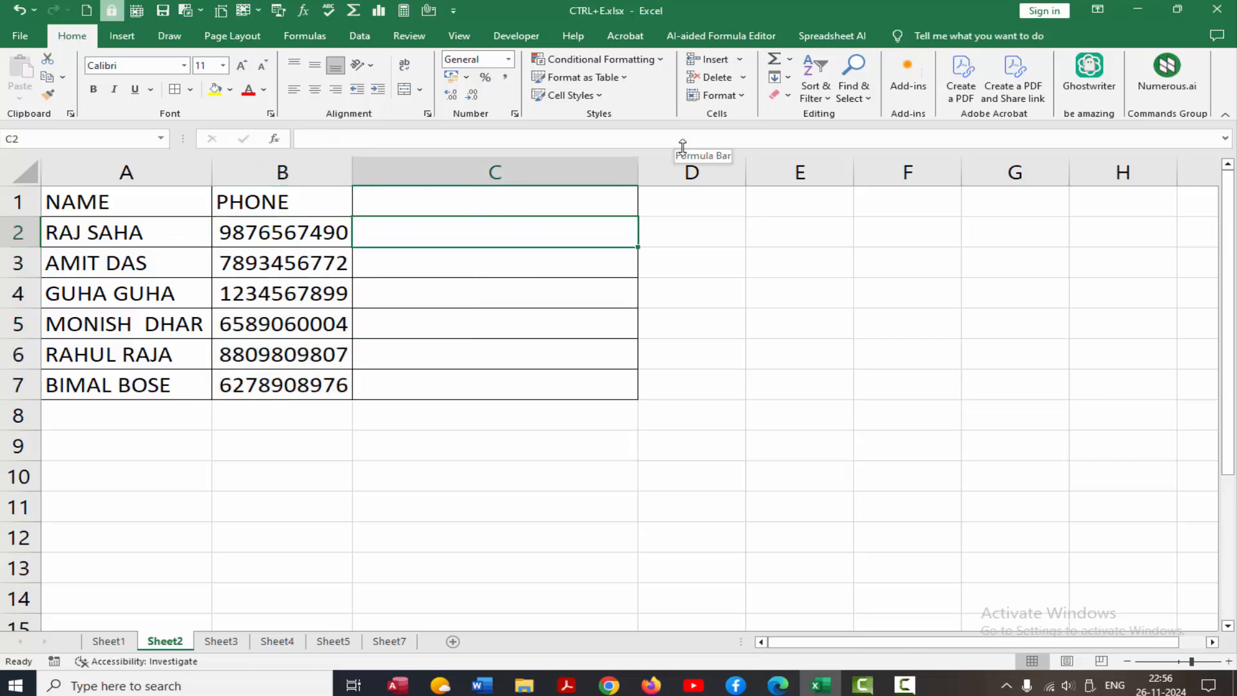
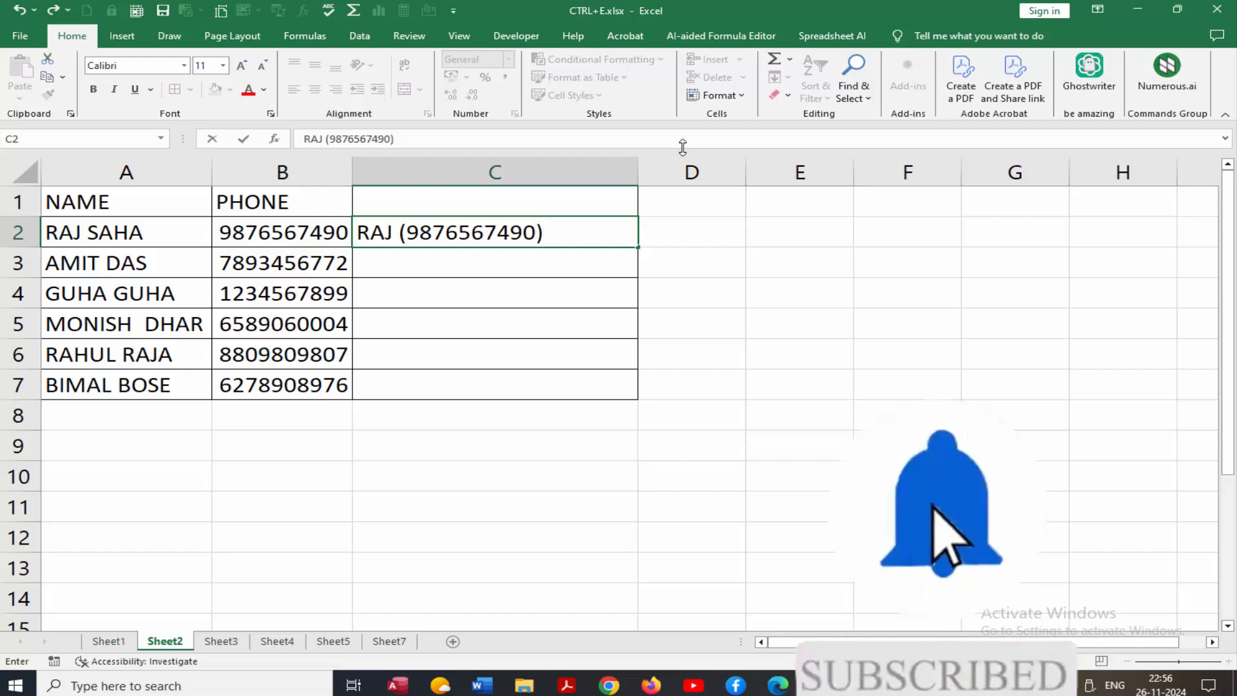
key("Return")
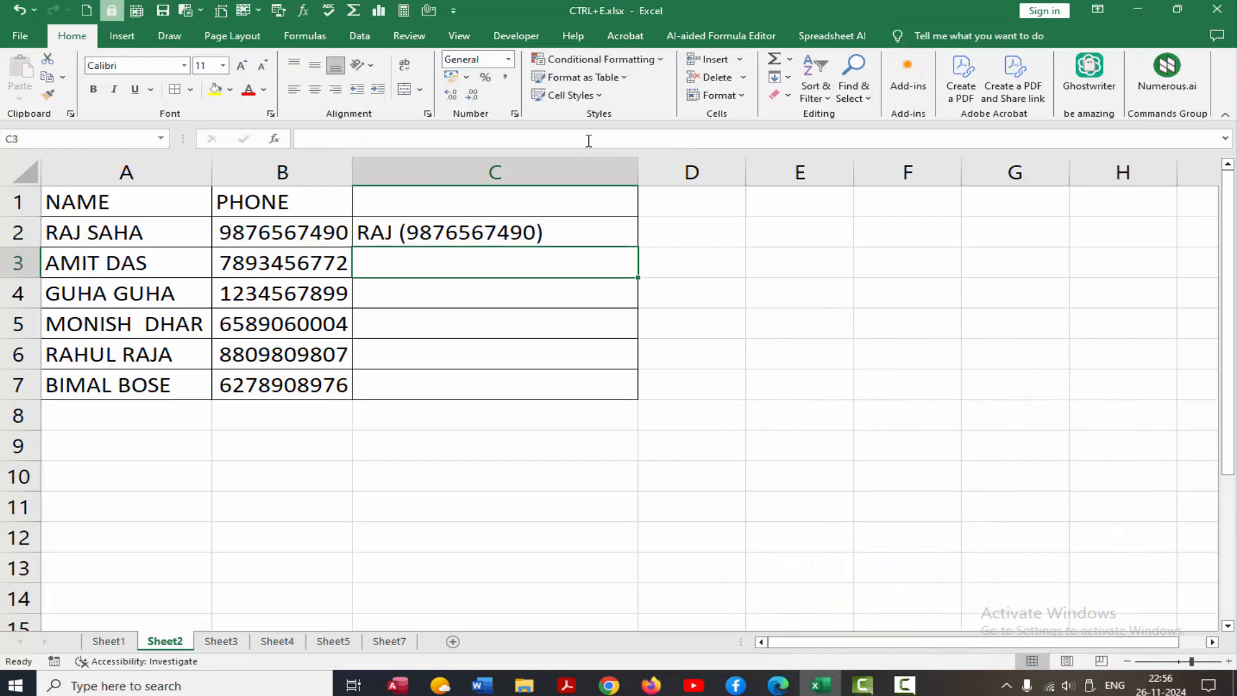
left_click(398, 232)
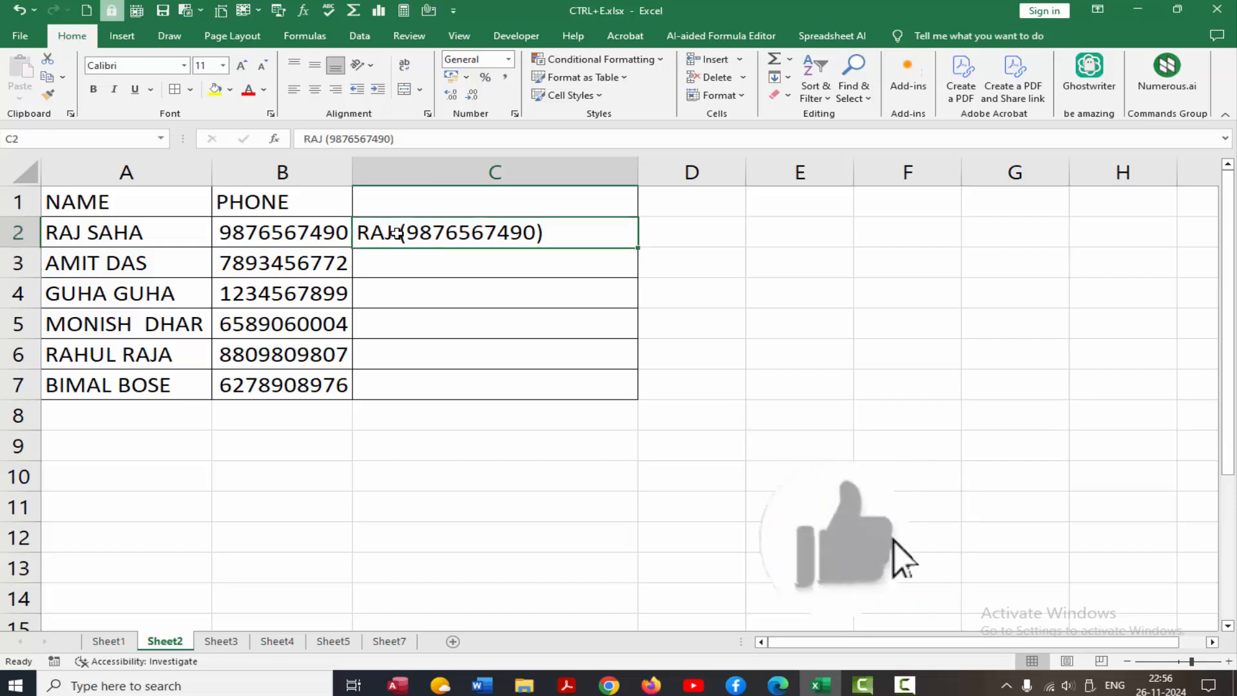
double_click(398, 233)
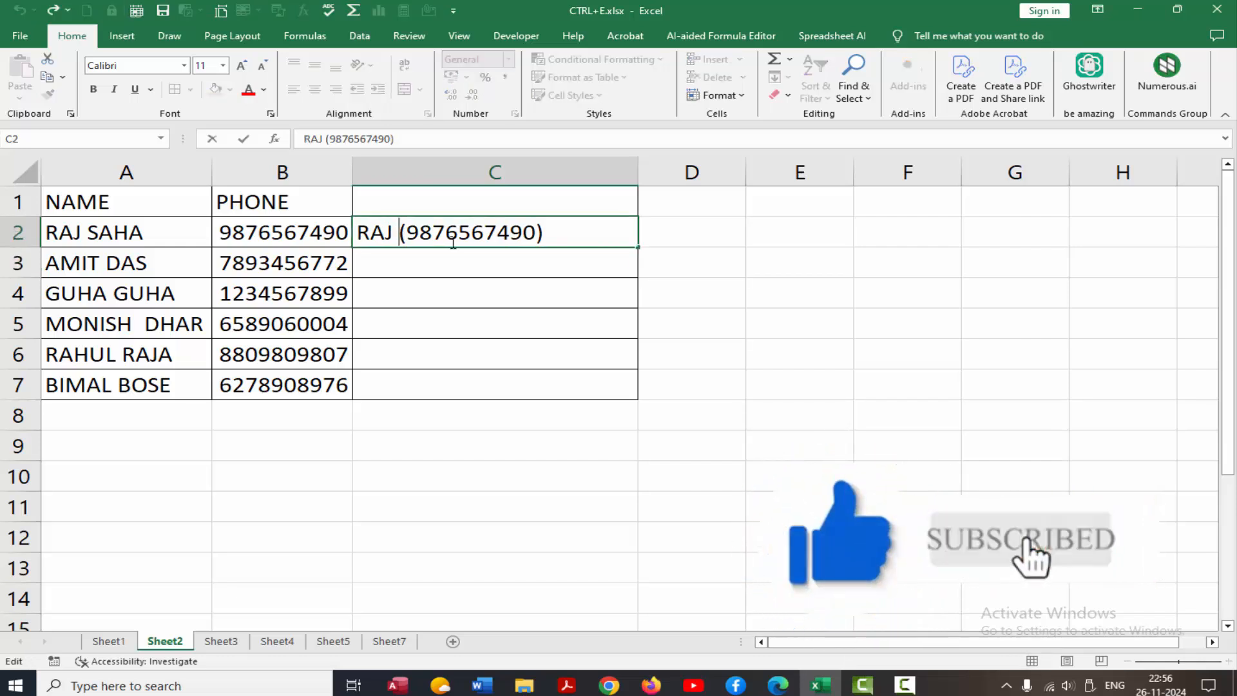
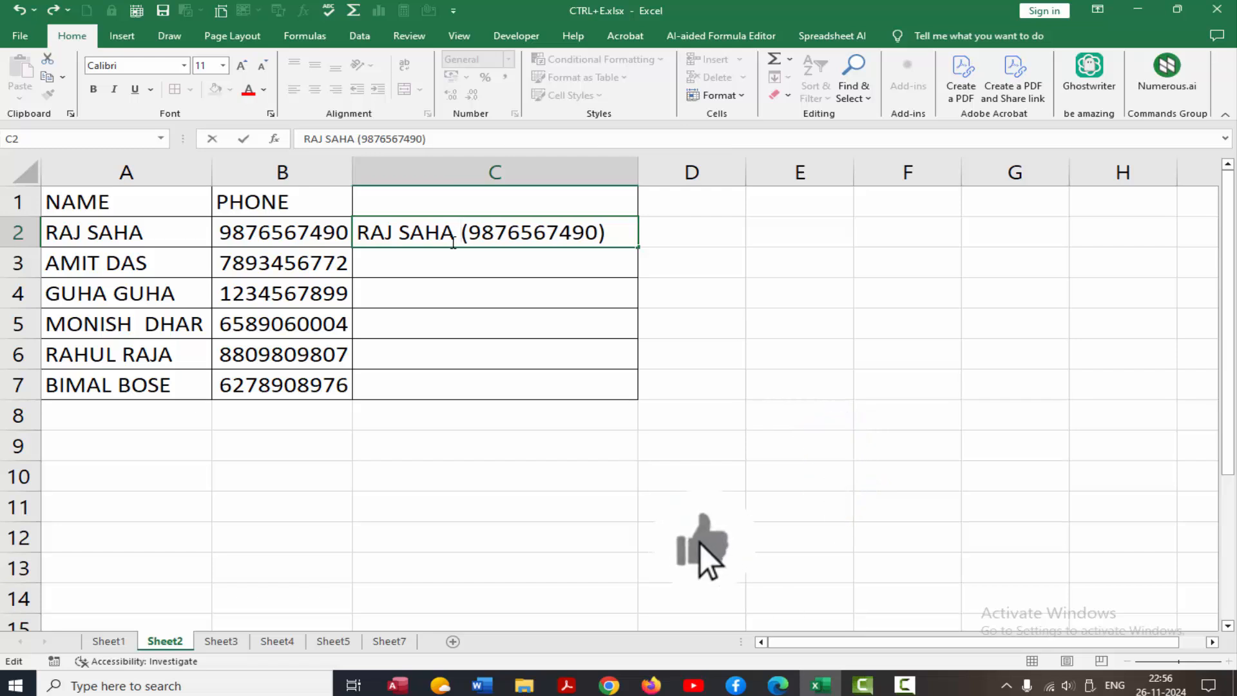
key("Return")
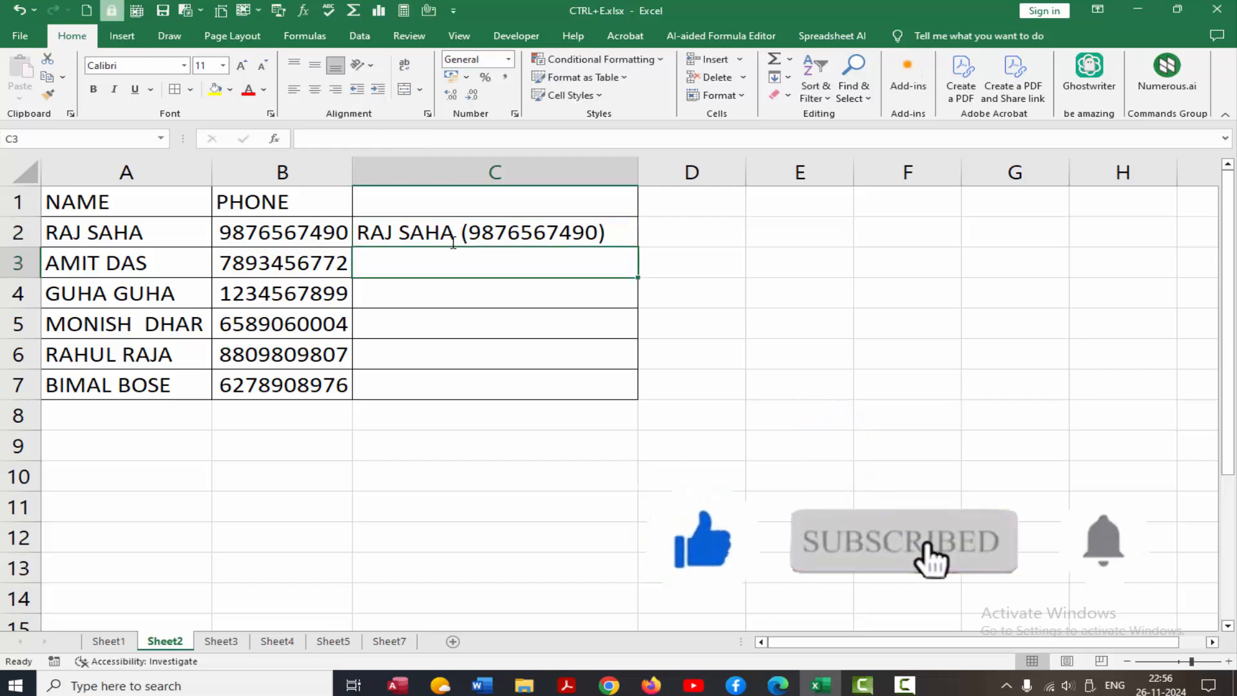
key("ctrl+e")
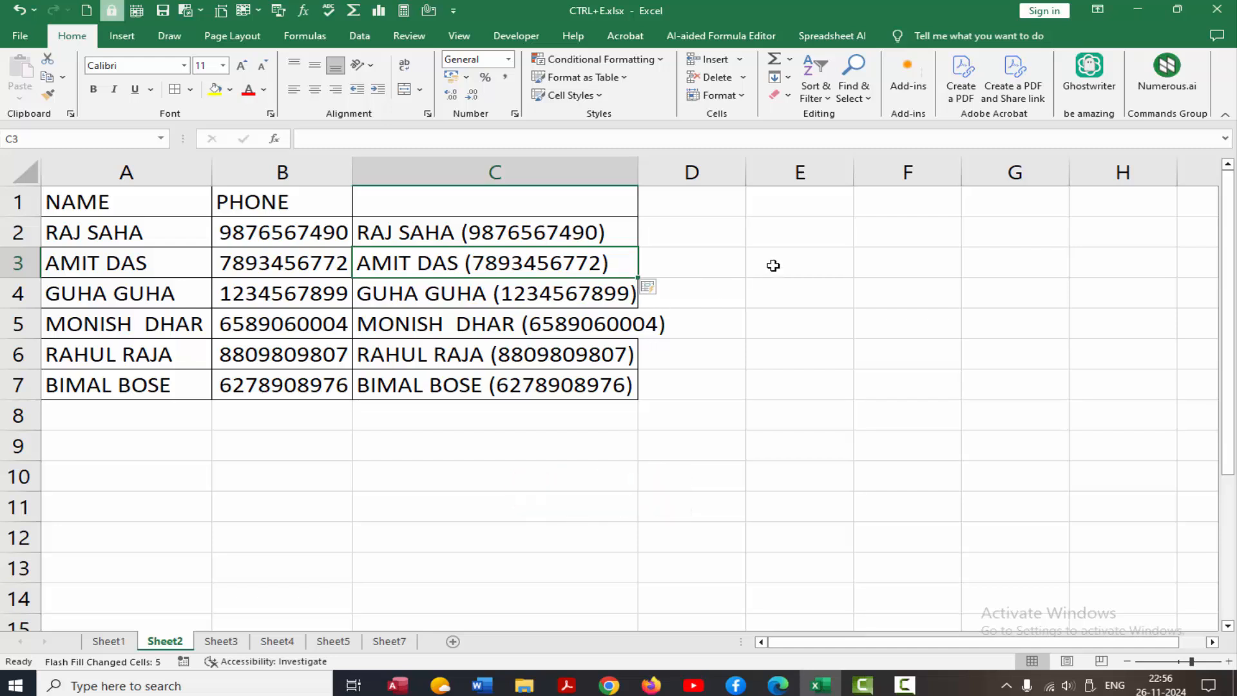
Clear C2:C7 on Sheet2 and start typing a new name(phone) example in C2.
left_click(523, 235)
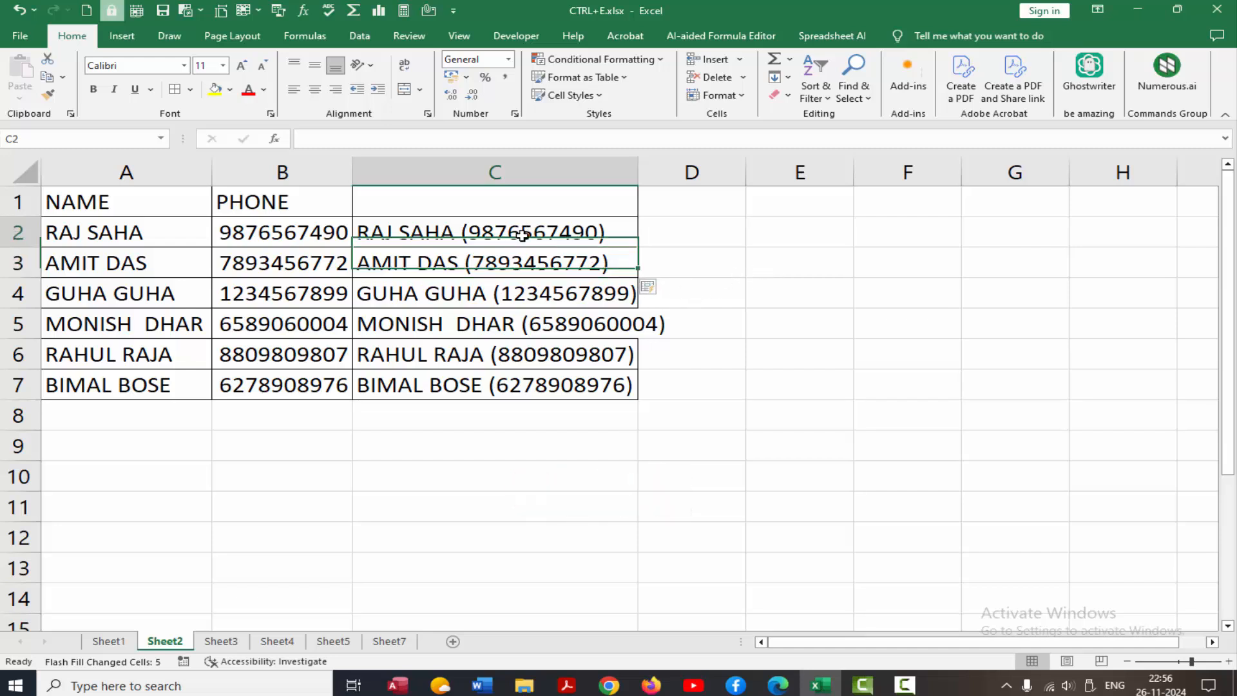
left_click_drag(522, 236, 551, 387)
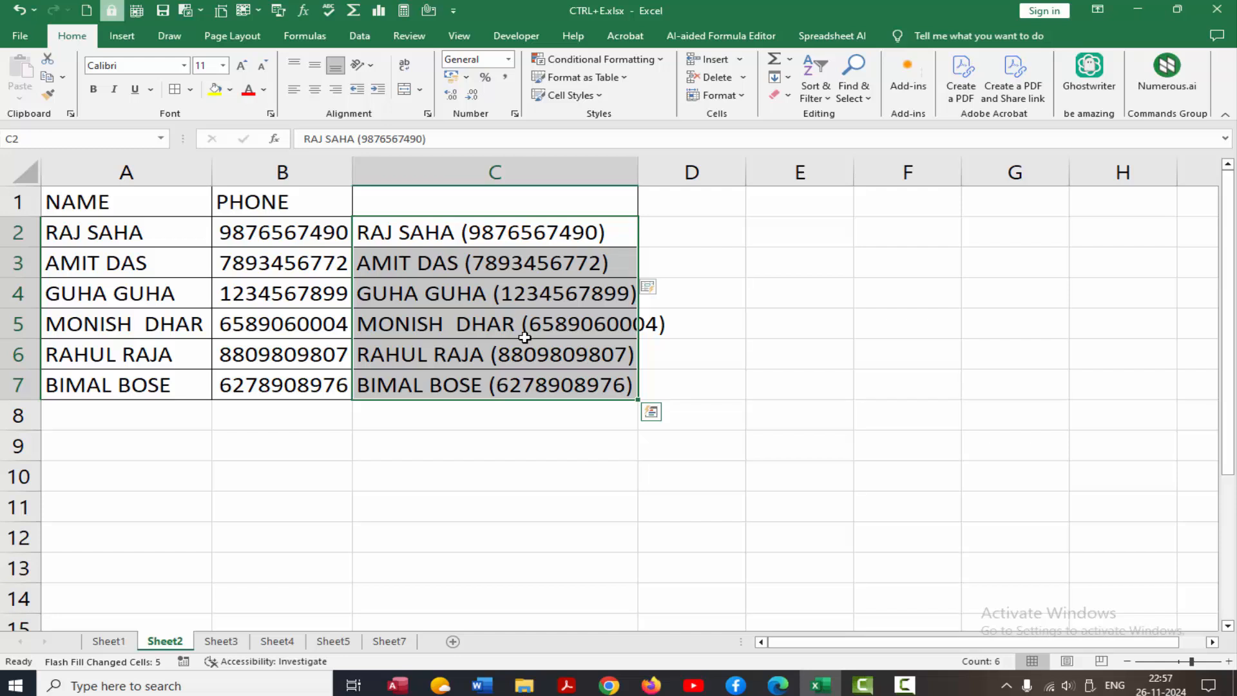
key("Delete")
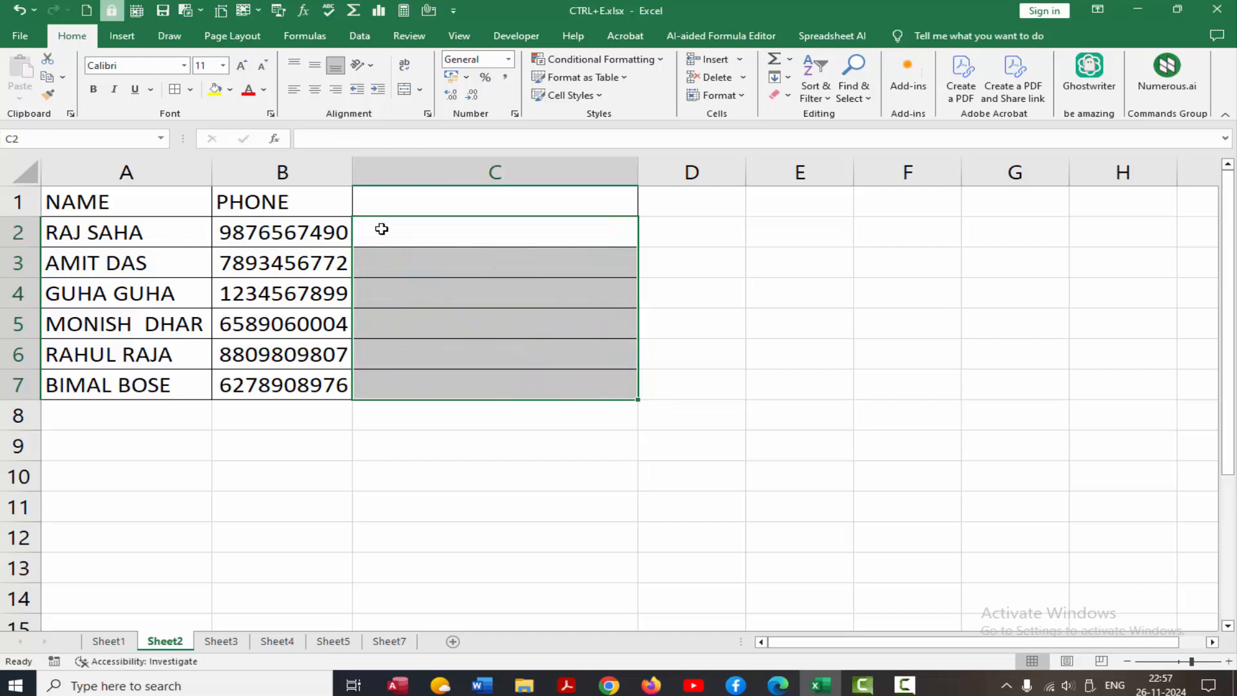
left_click(382, 230)
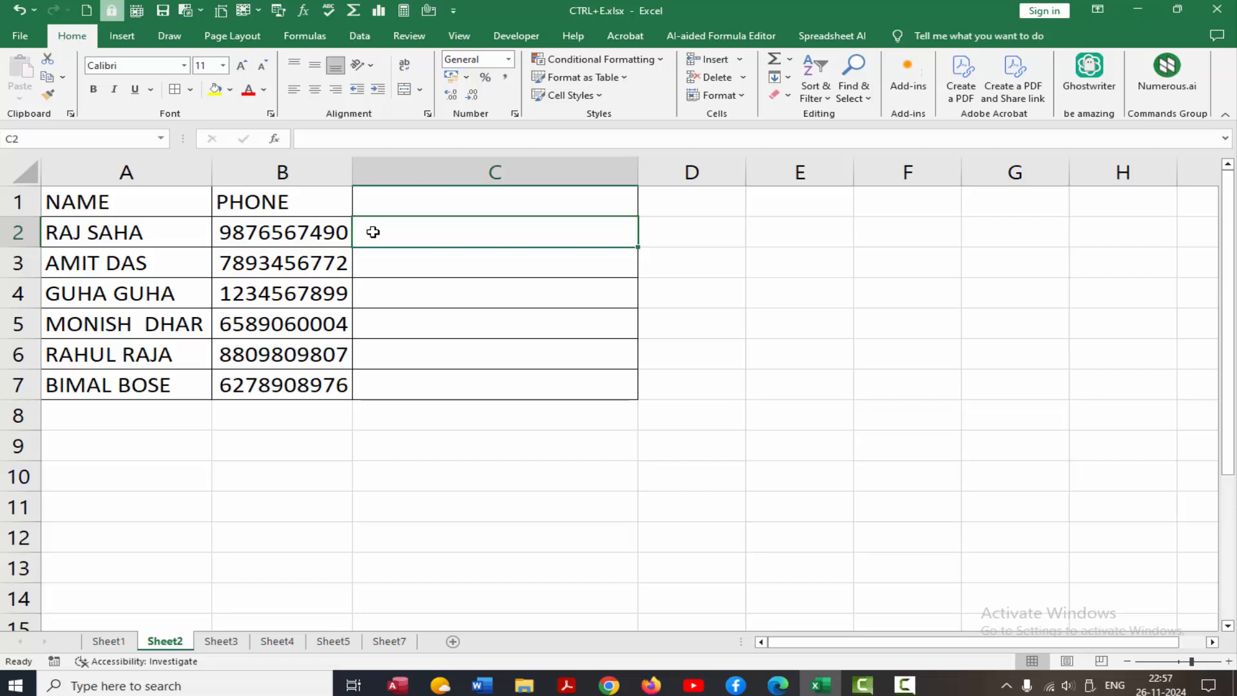
type("RAJA")
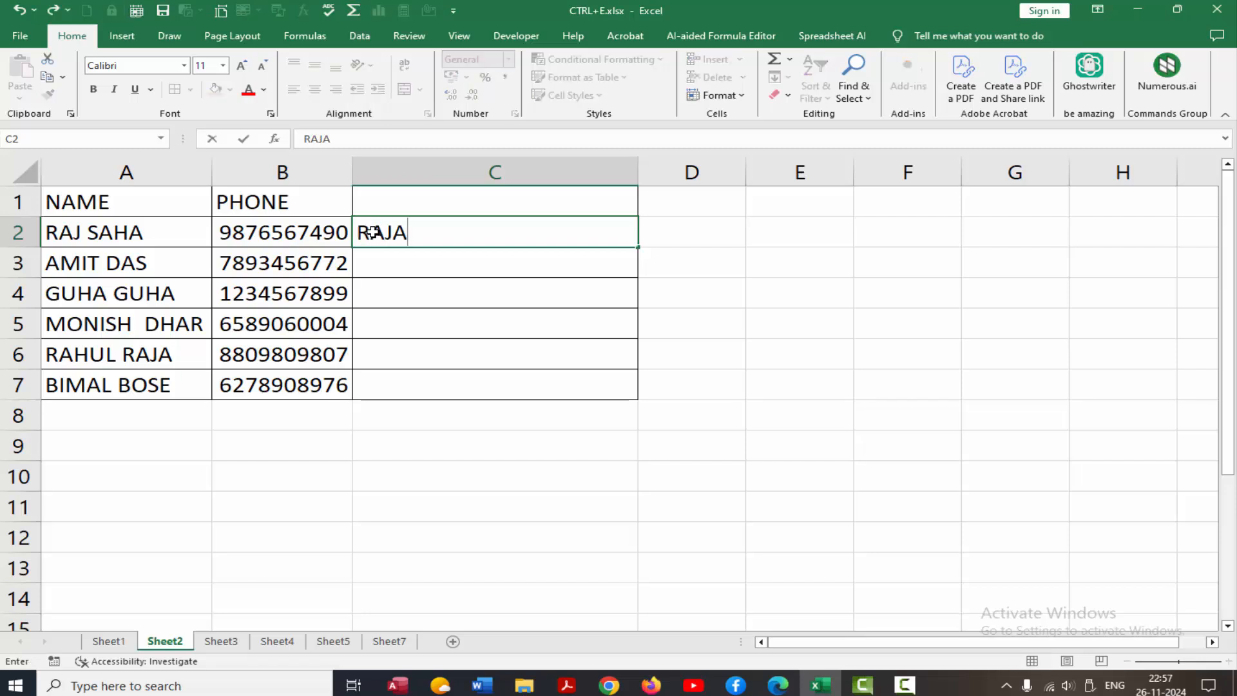
type("(")
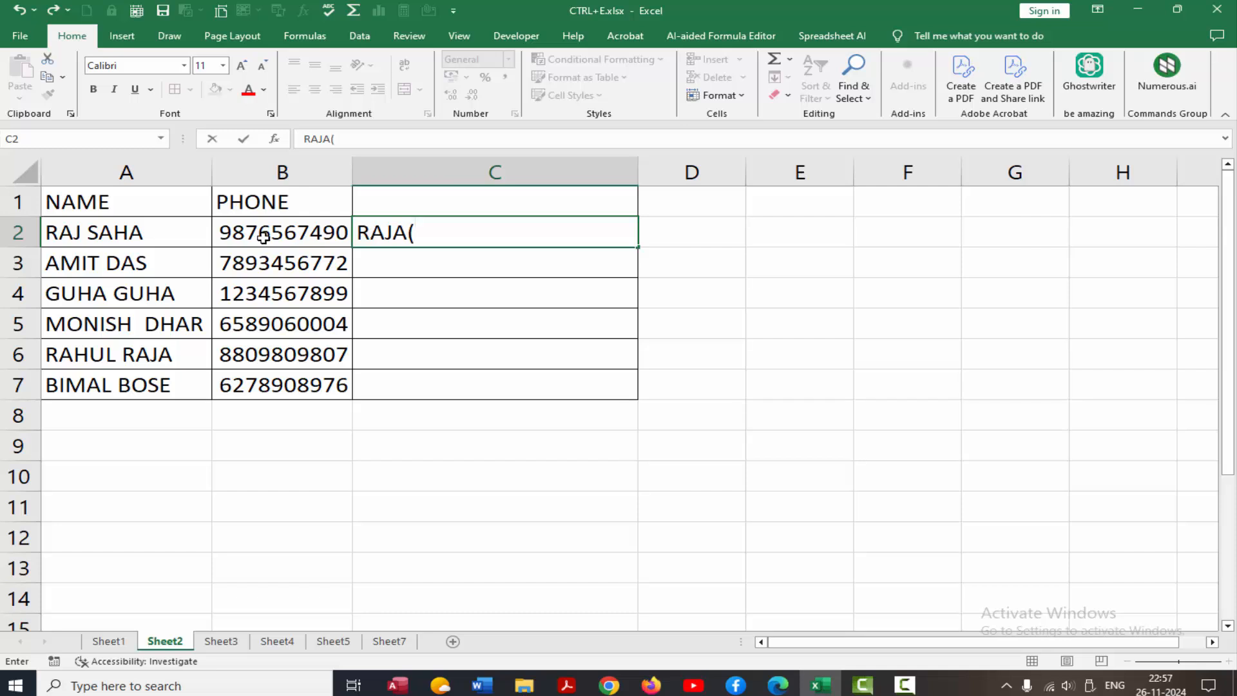
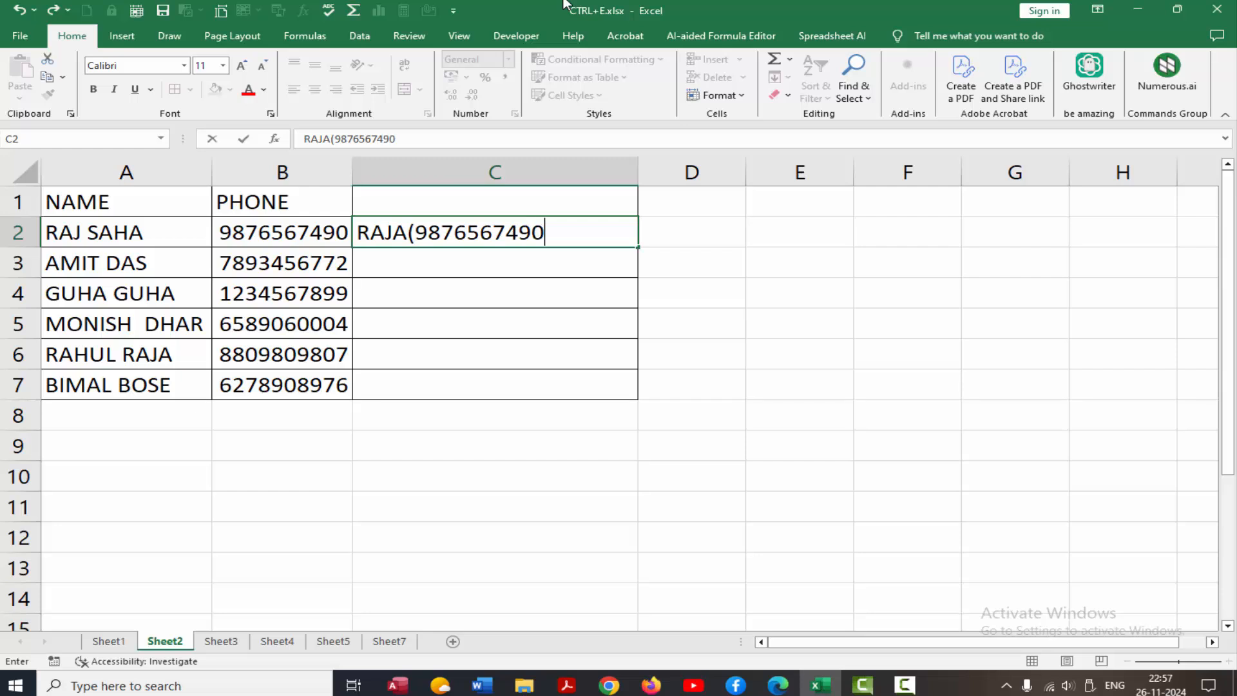
type(")")
key("Return")
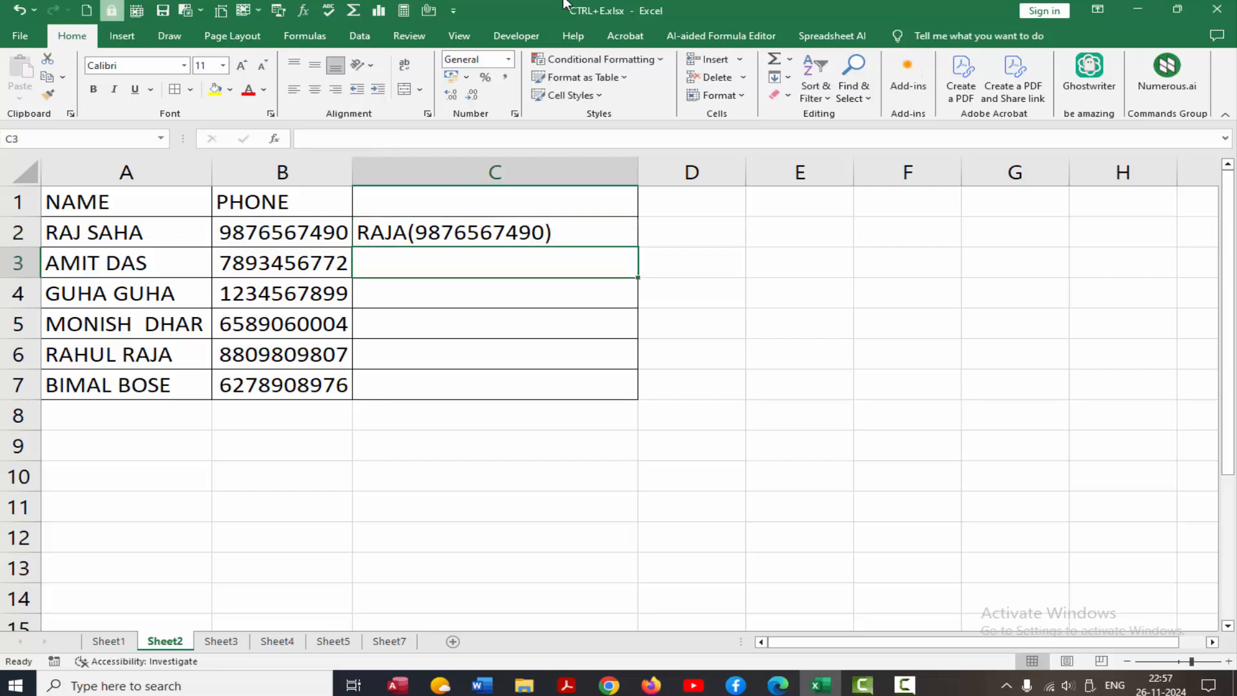
key("ctrl+e")
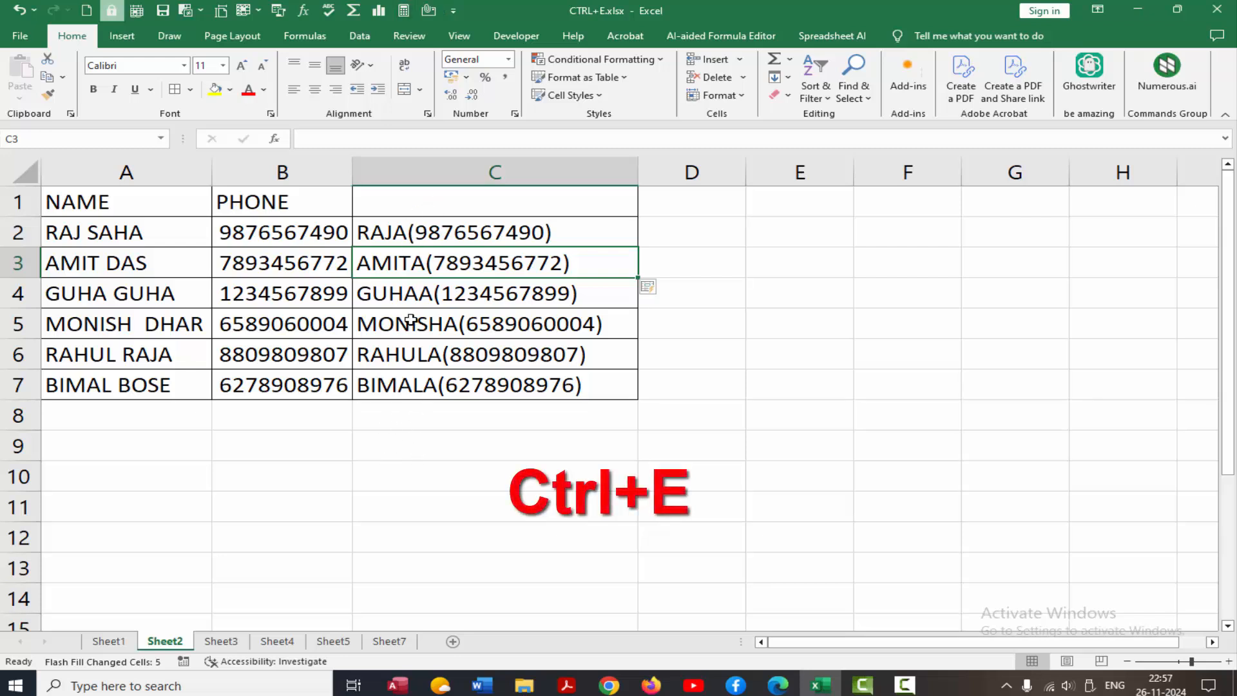
left_click(443, 234)
left_click_drag(468, 349, 470, 385)
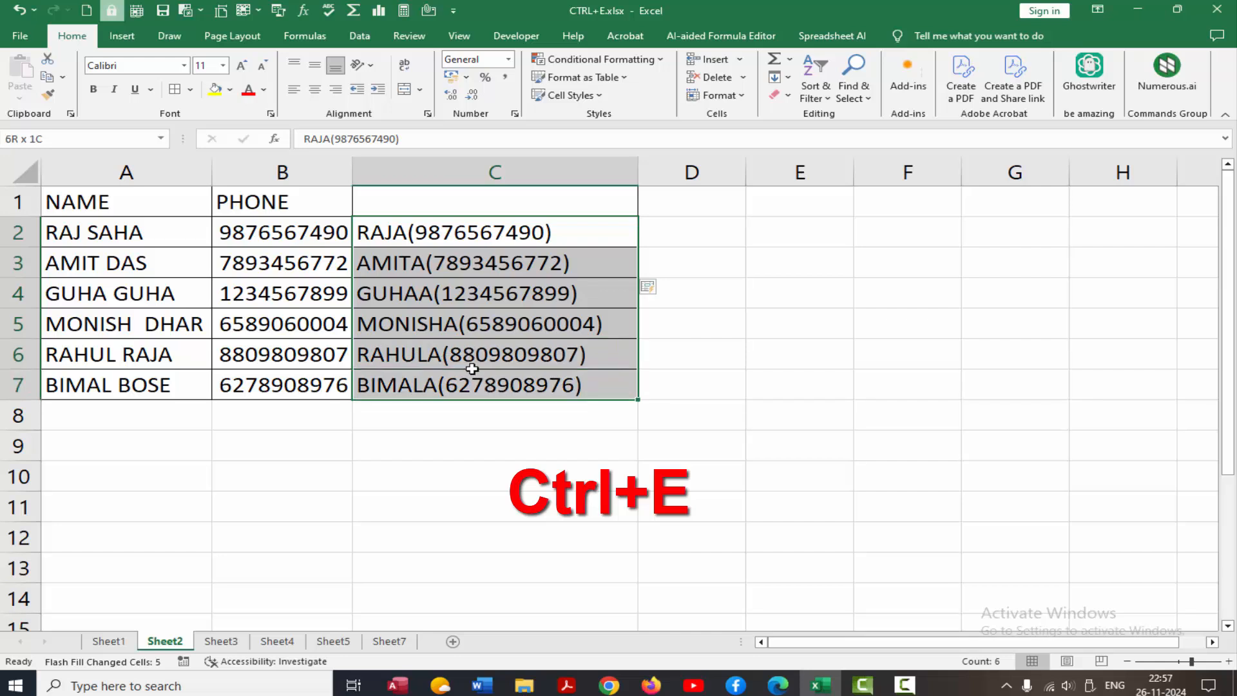
key("Delete")
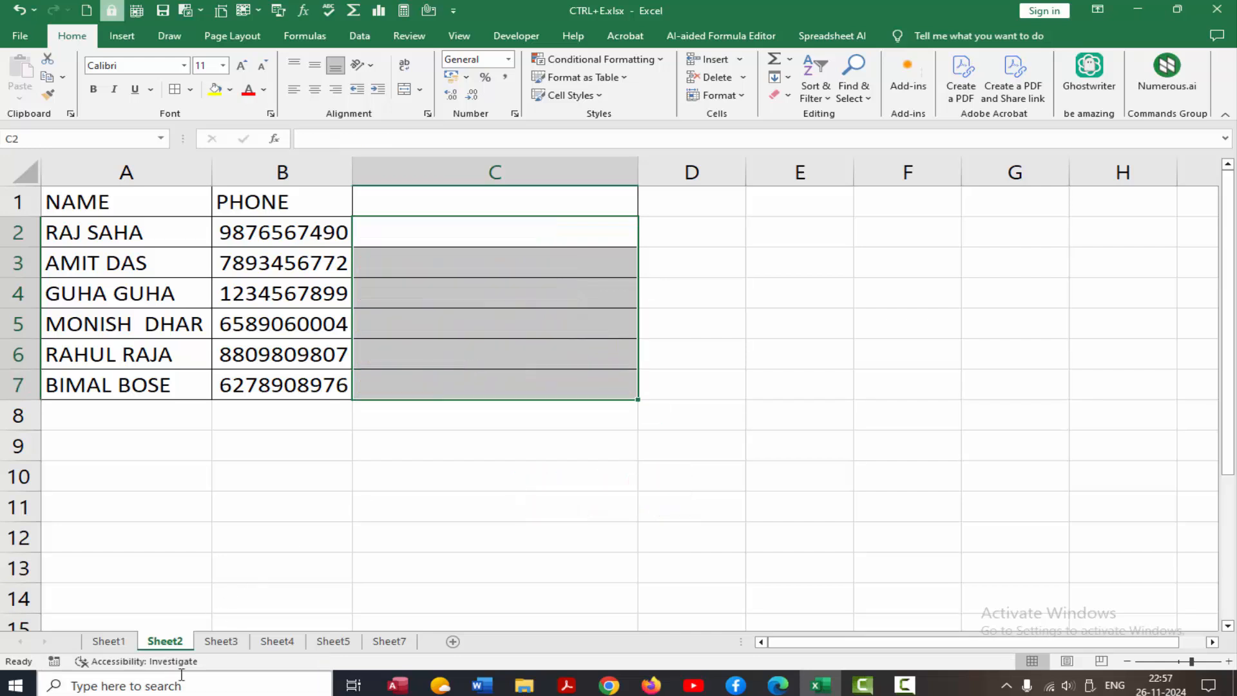
On Sheet3, flash-fill column C with Aadhaar number plus bracketed lowercase name, then clear C2:C7.
left_click(221, 641)
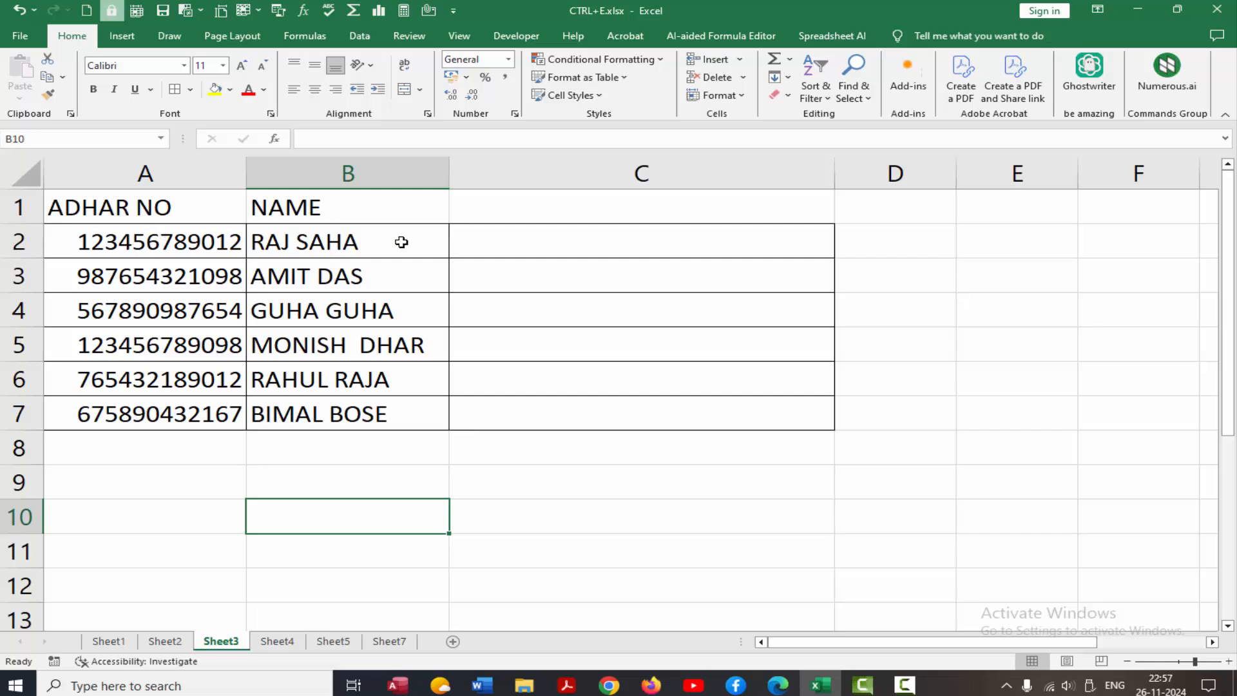
left_click(493, 248)
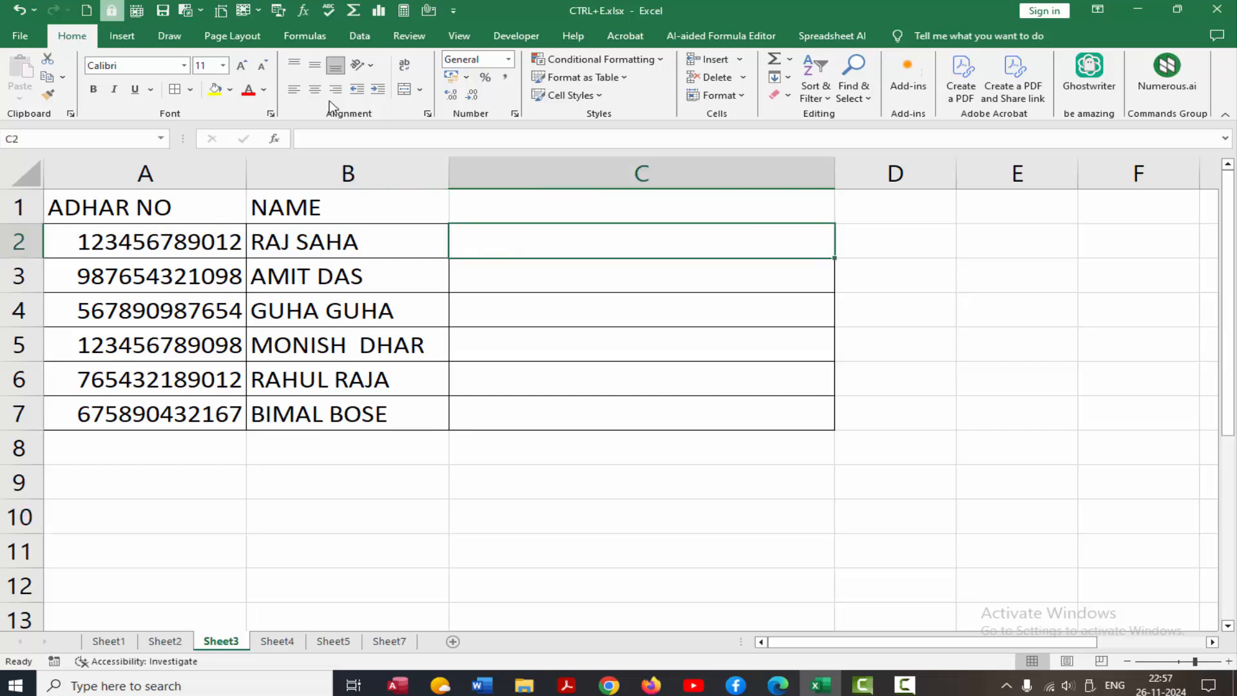
type("123")
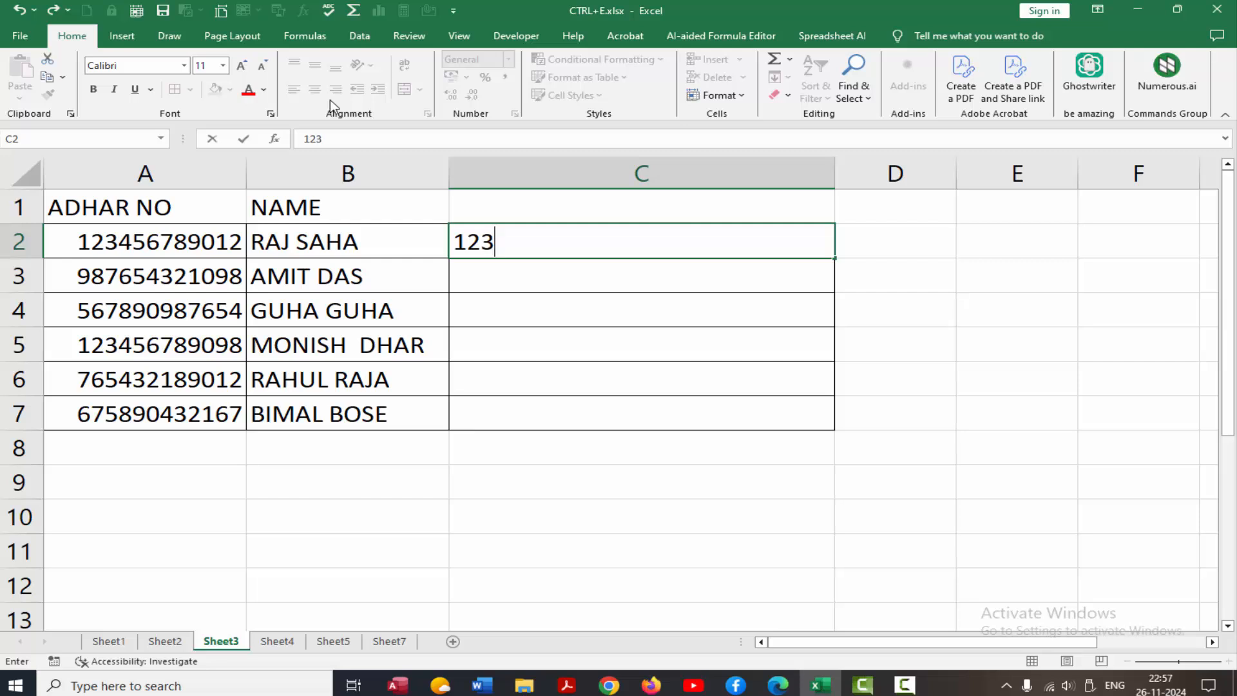
type("4567")
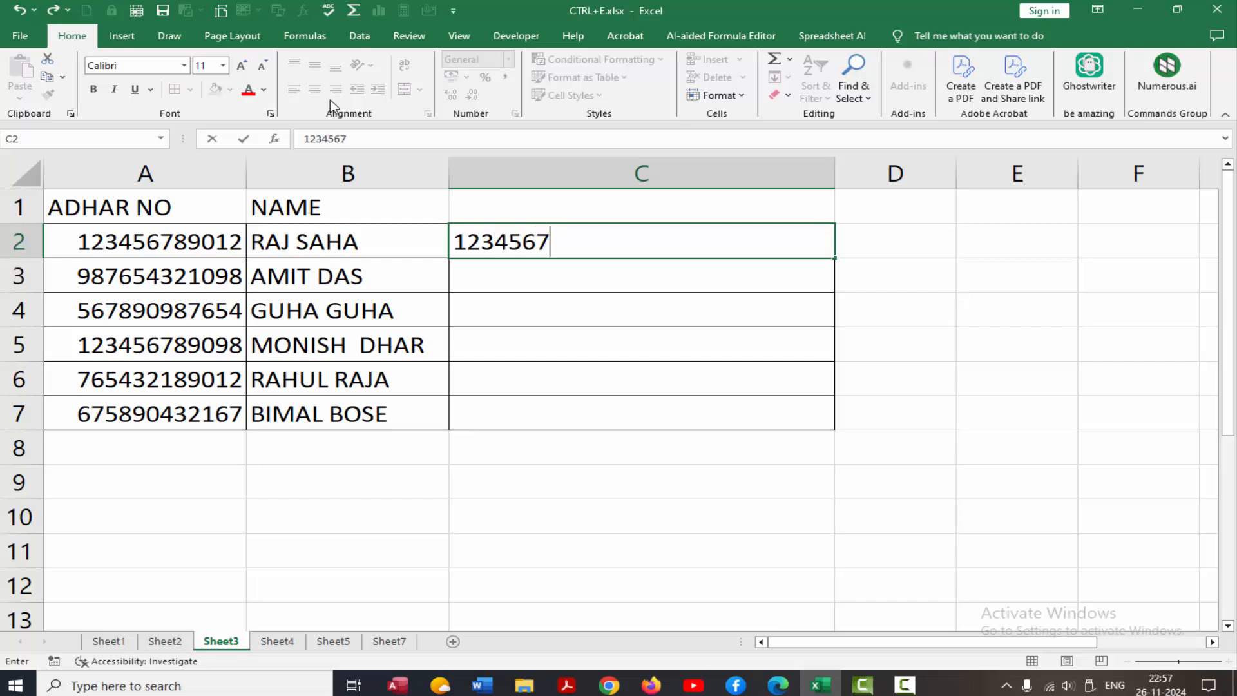
type("89012")
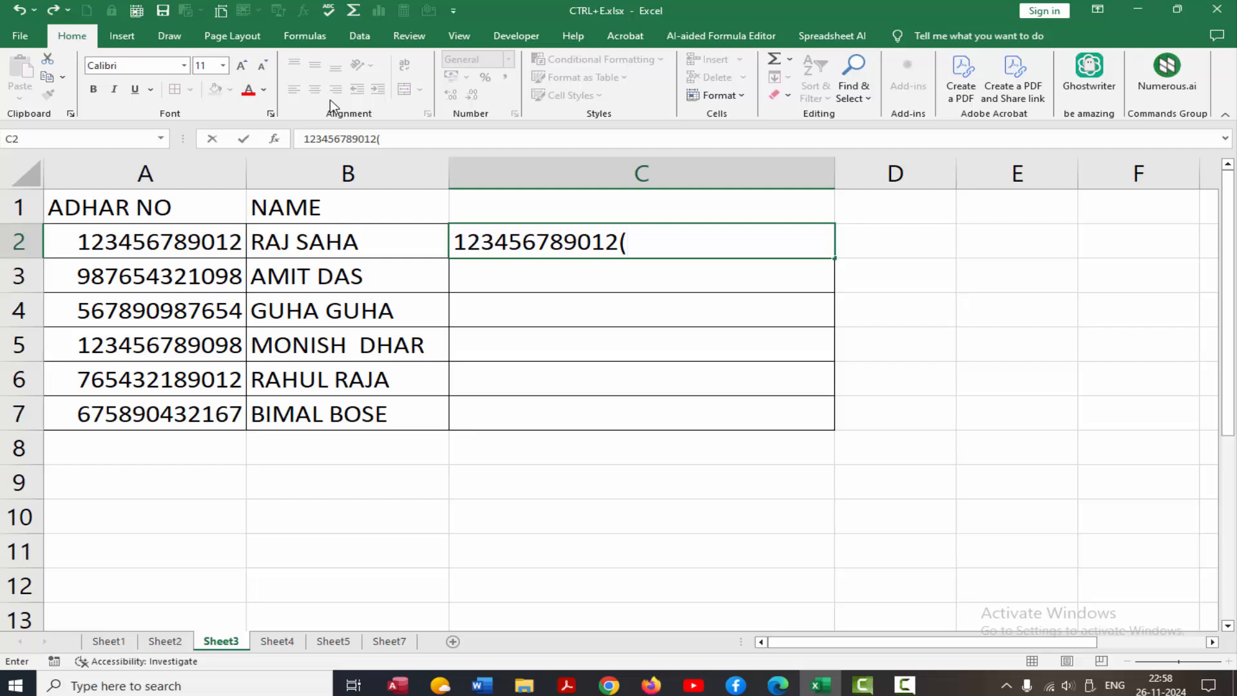
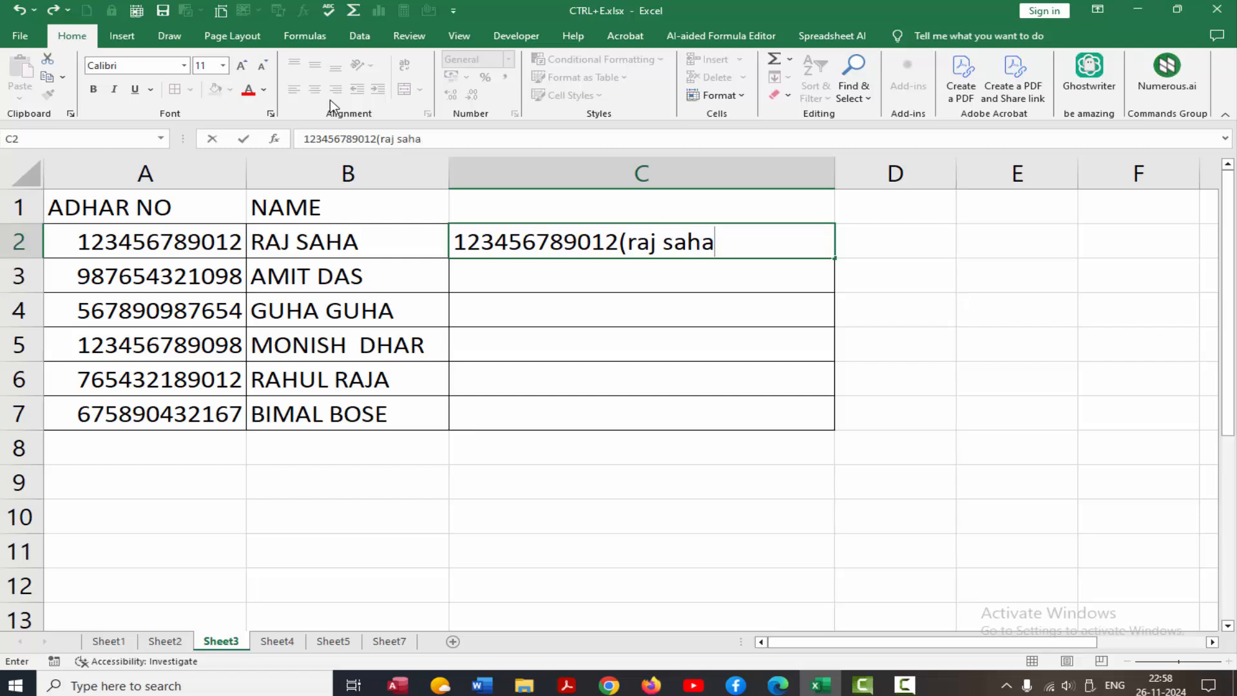
type(")")
key("Return")
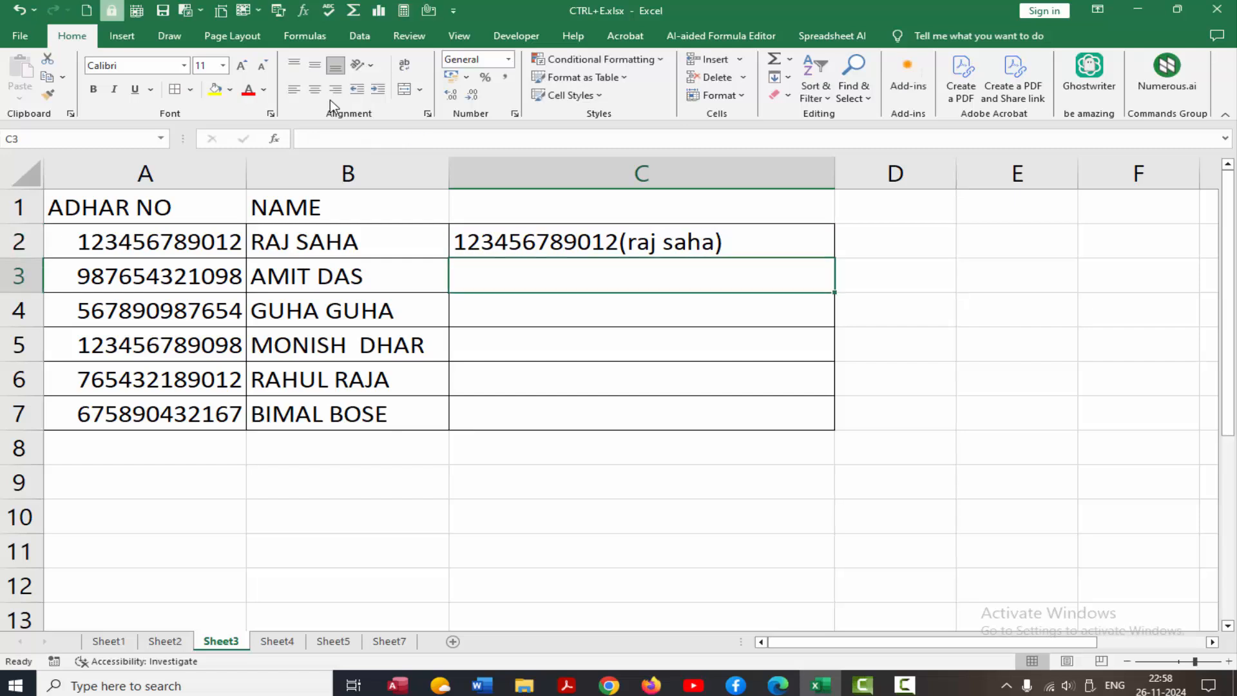
key("ctrl+e")
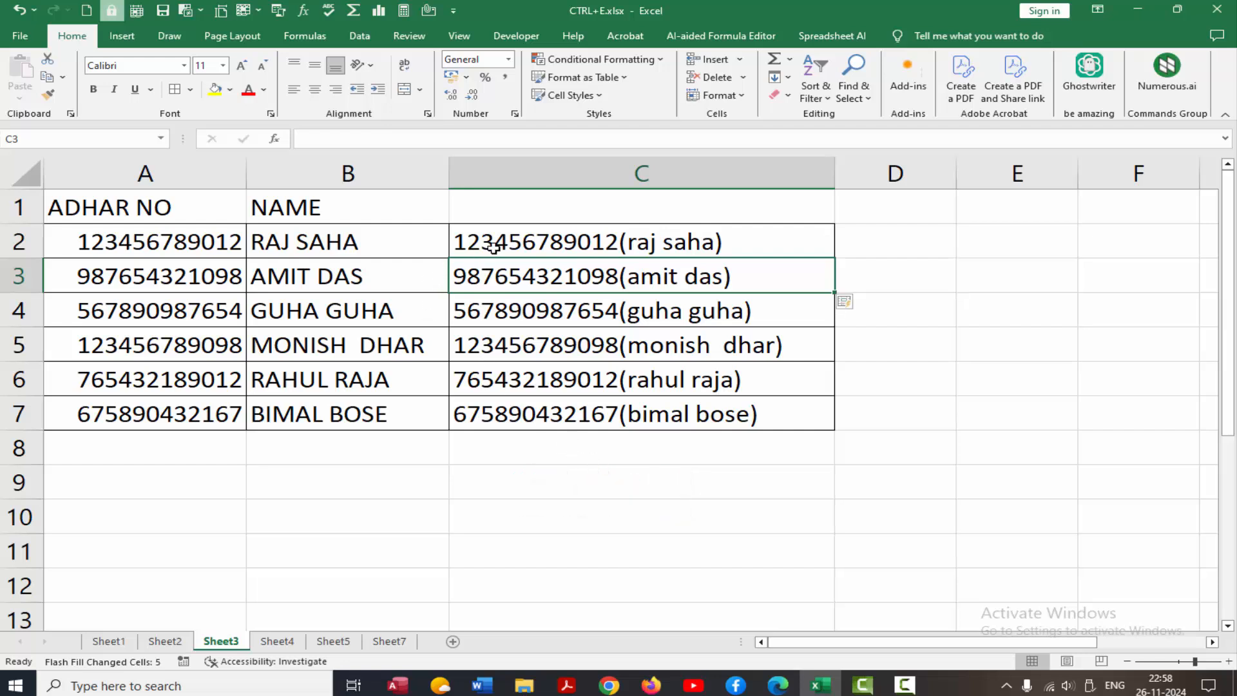
left_click_drag(489, 241, 609, 401)
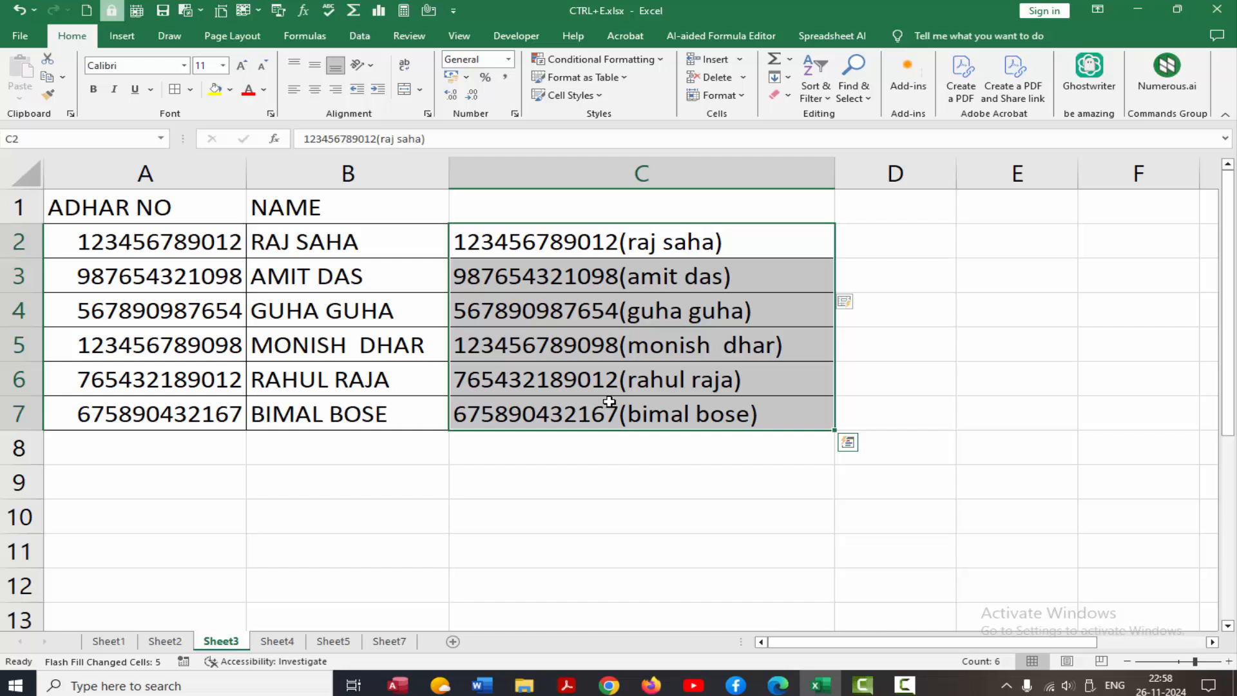
key("Delete")
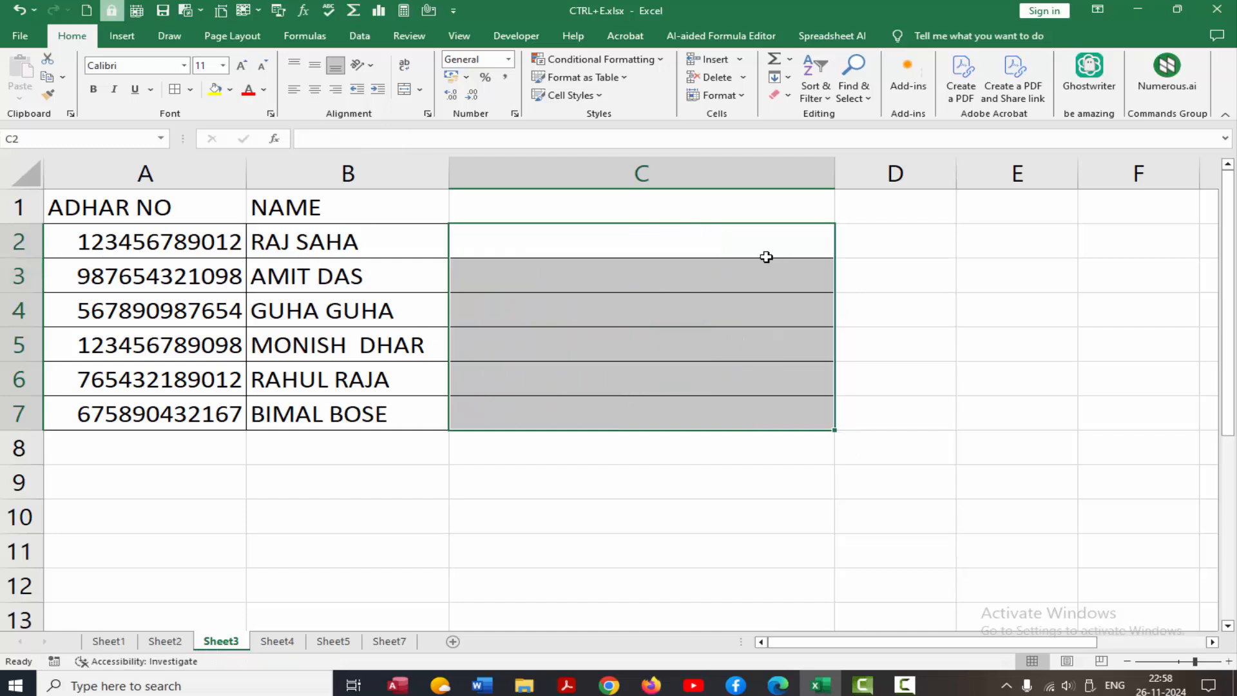
Flash-fill Sheet3's column C with 'name (Aadhaar number) AADHAR' entries from a C2 example.
left_click(502, 236)
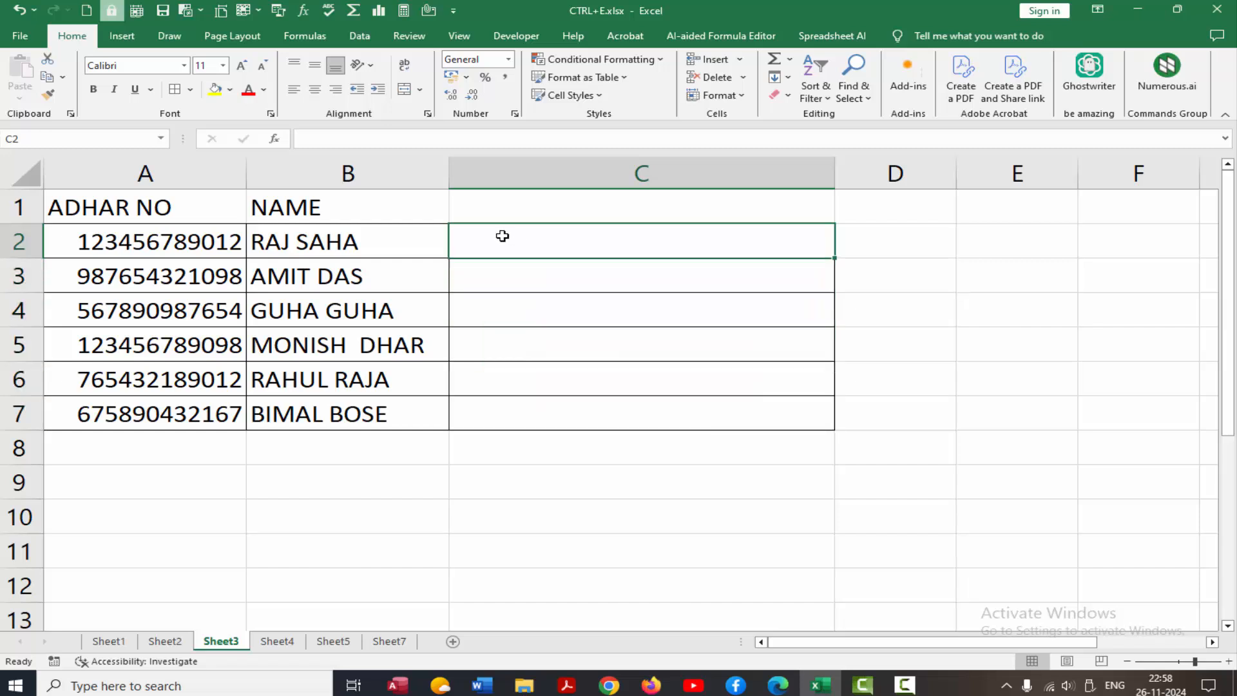
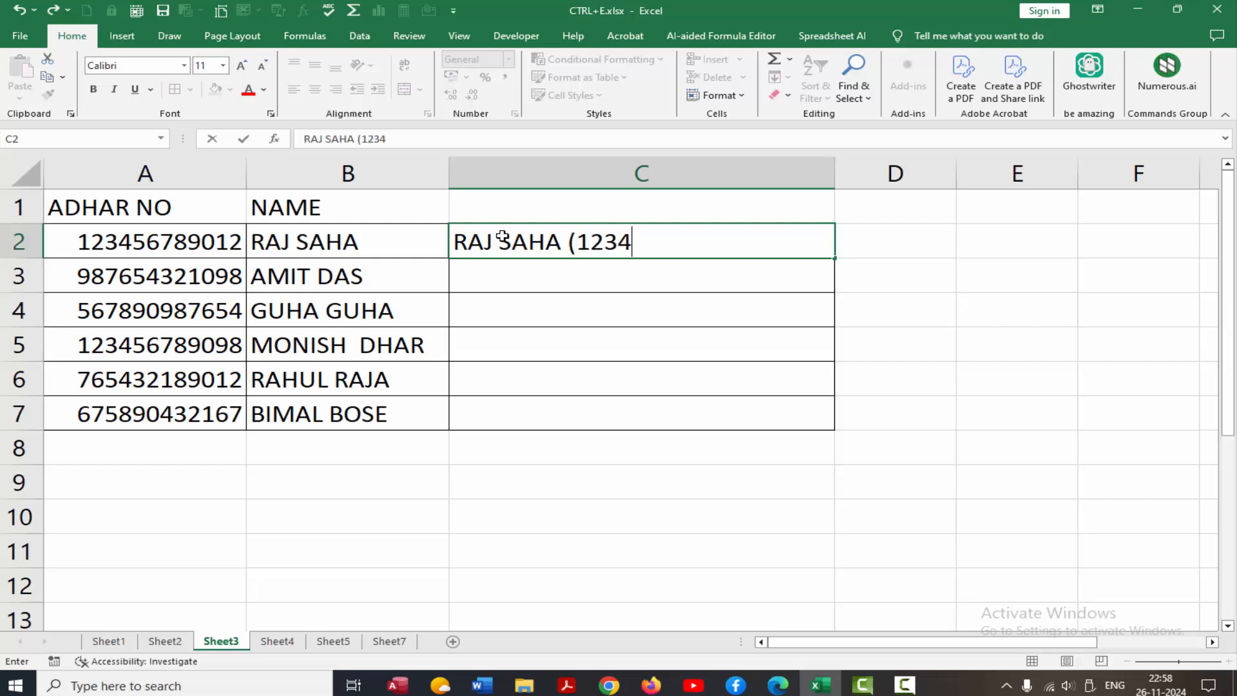
type("56789")
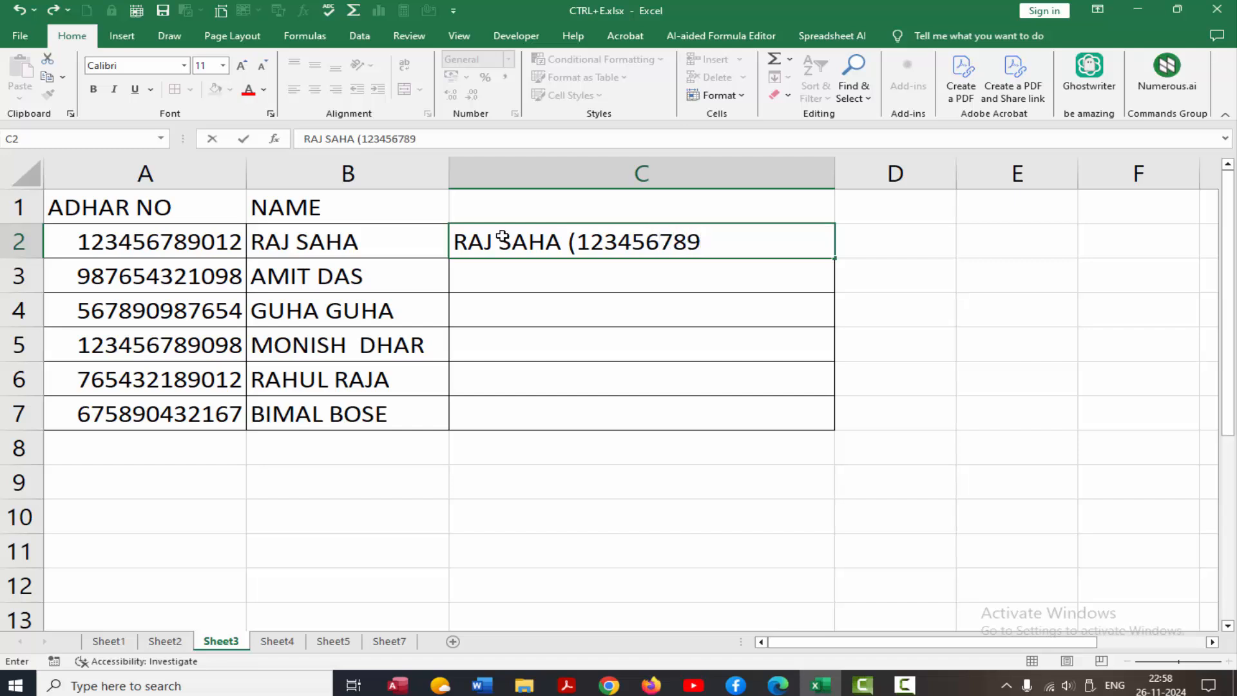
type("012)")
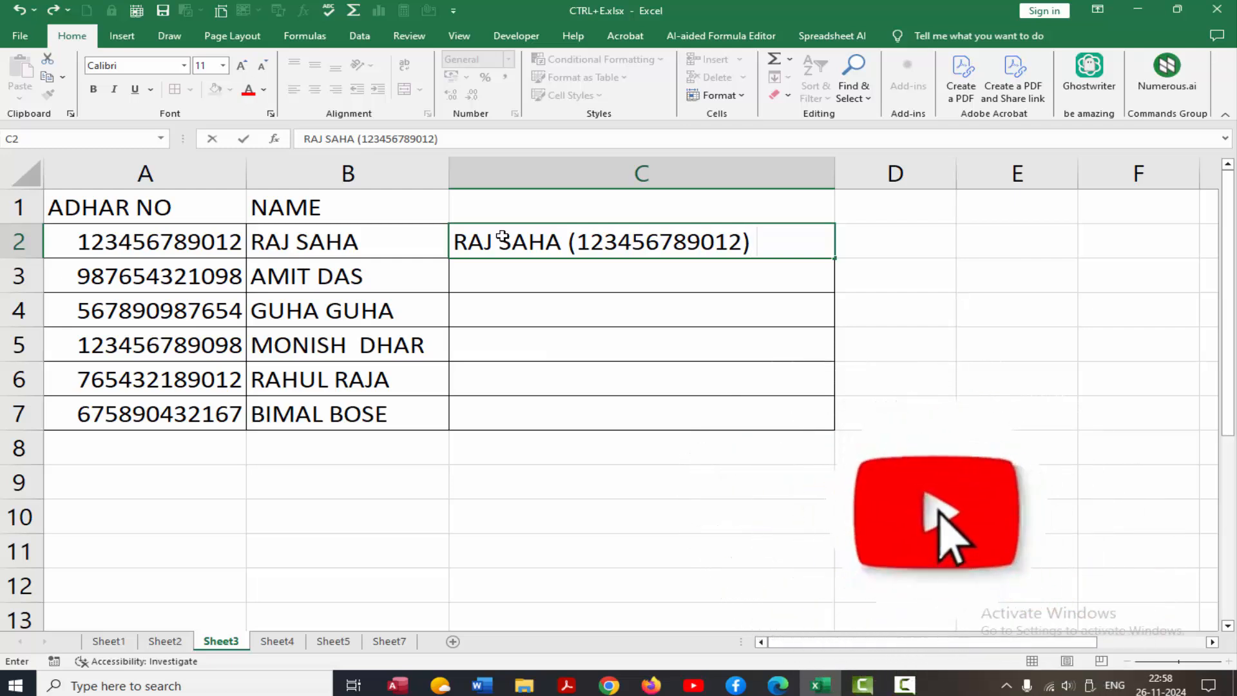
type(" AADHAR")
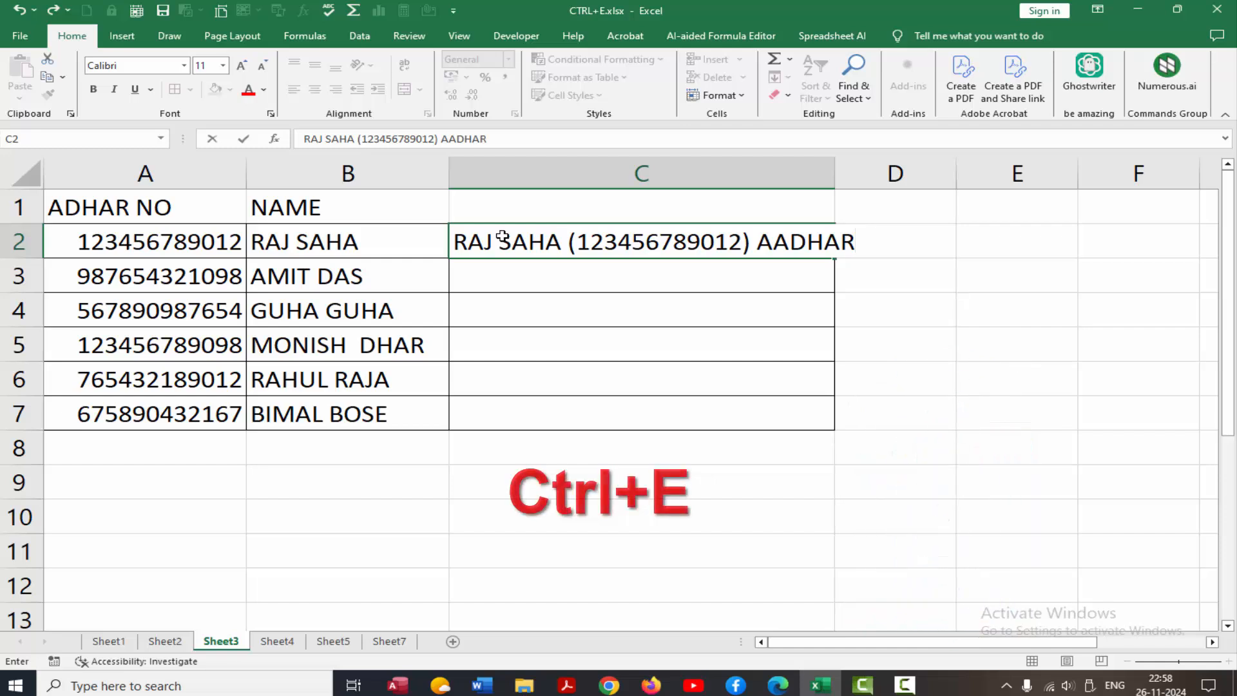
key("Return")
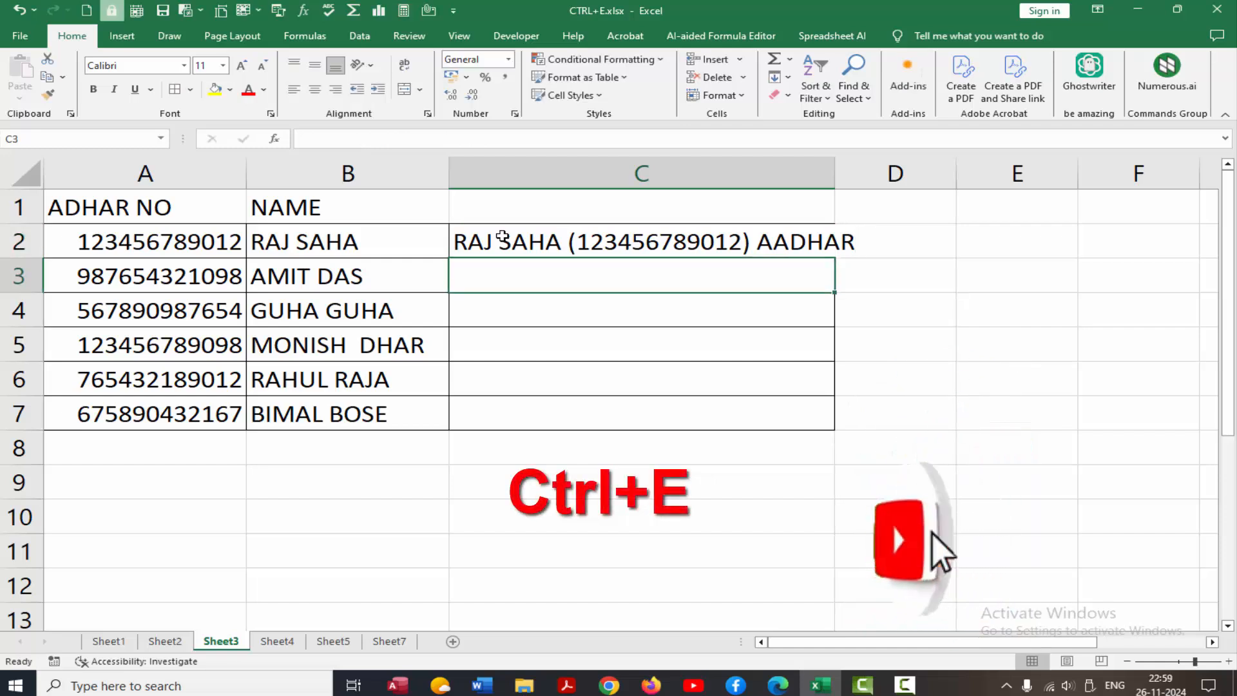
key("ctrl+e")
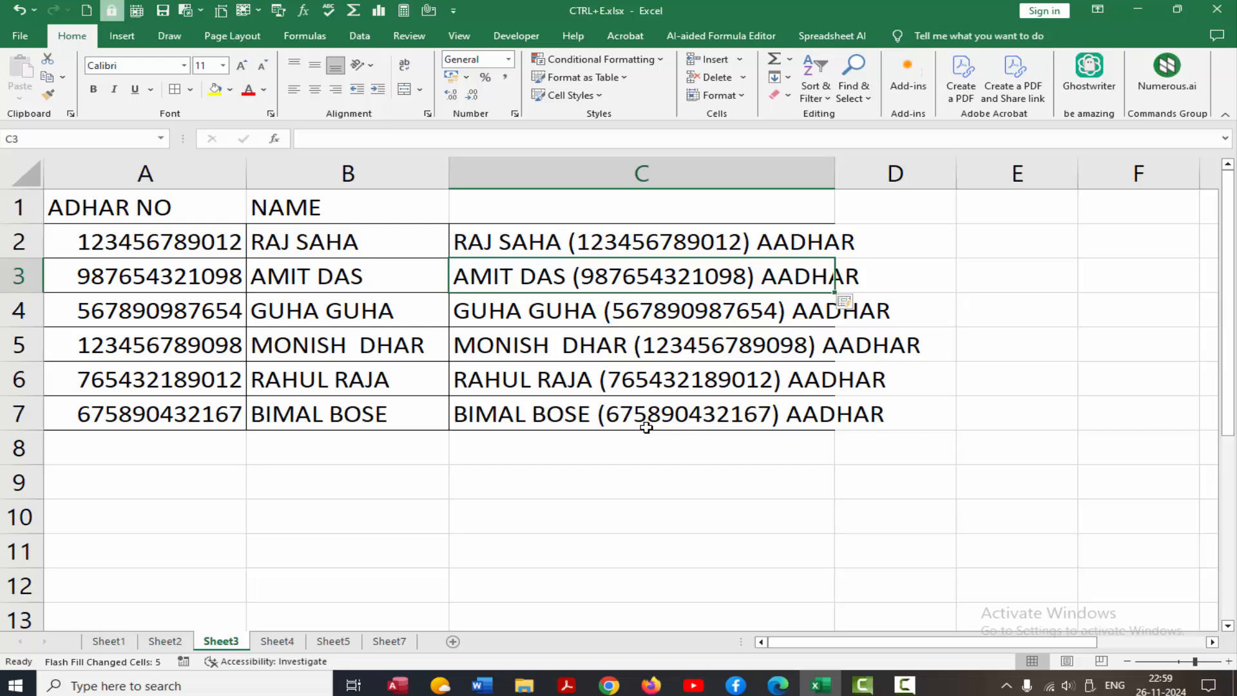
On Sheet4, flash-fill column C with each name plus its sales figure, e.g. 12000/-.
left_click(277, 640)
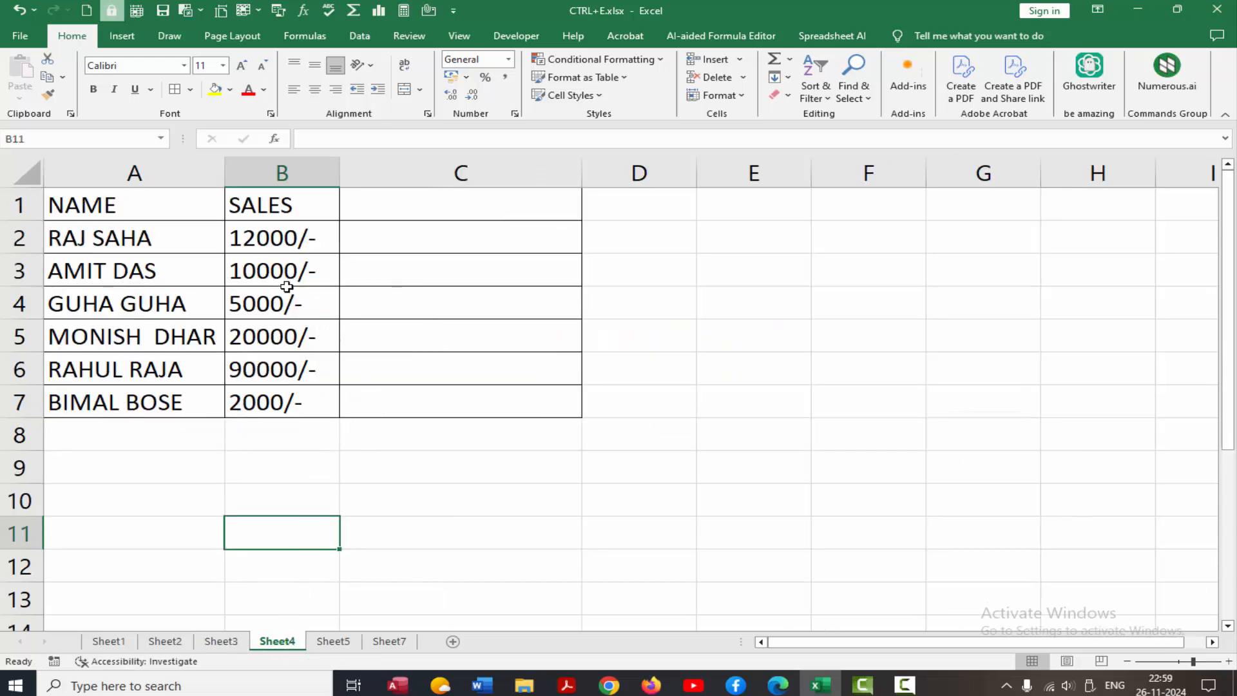
left_click(424, 247)
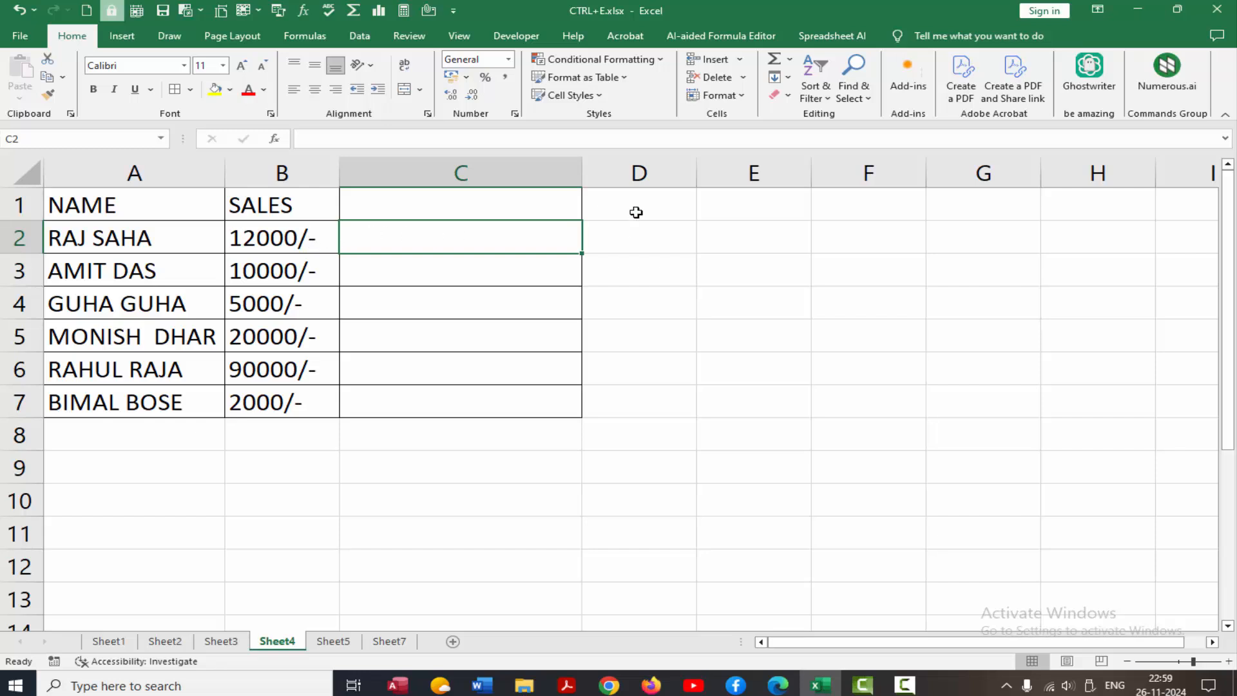
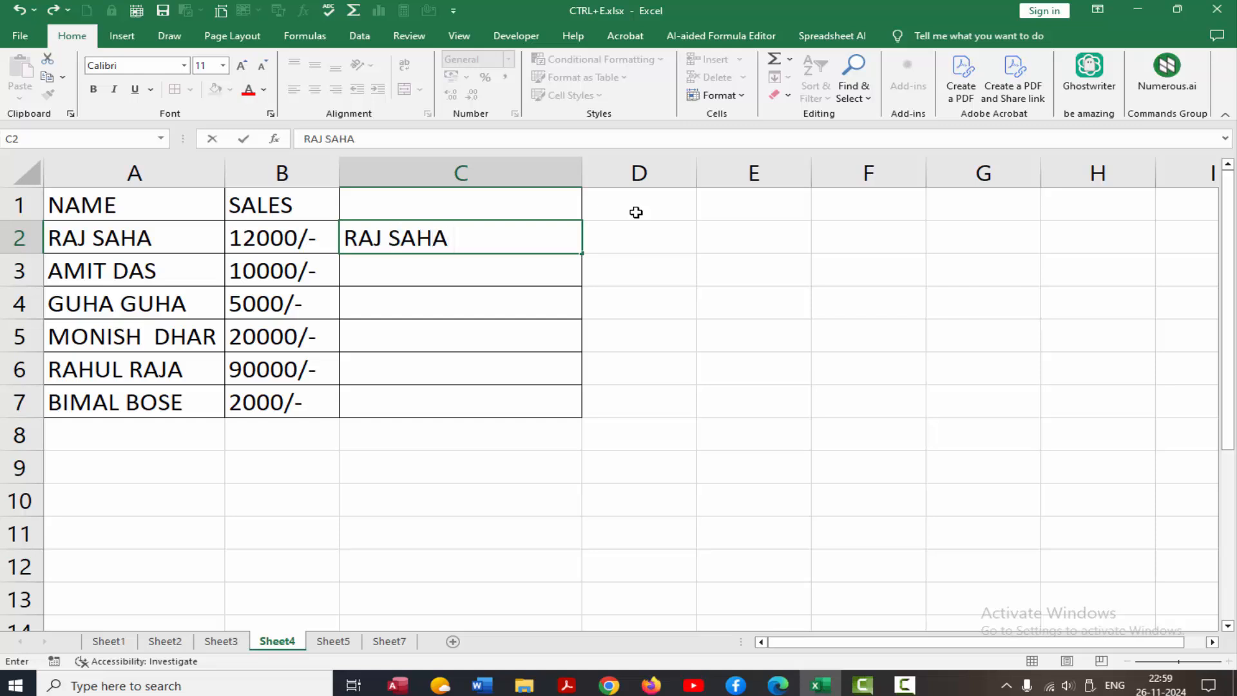
type(" 12000/-")
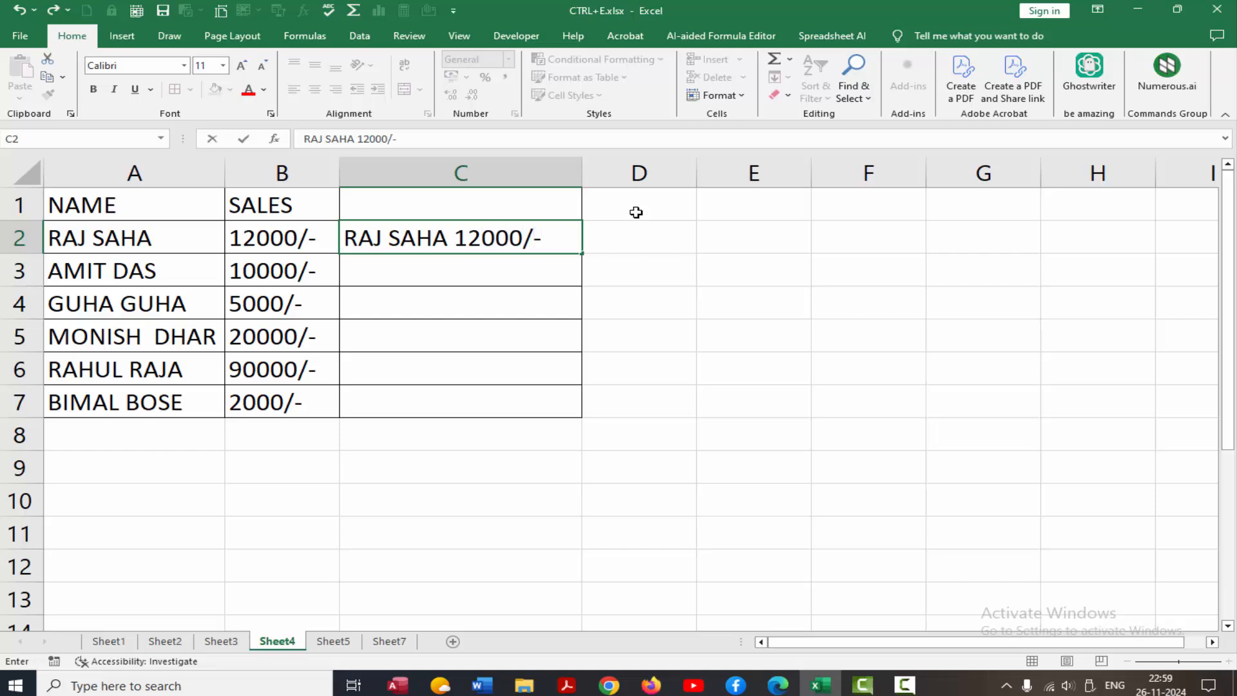
key("Return")
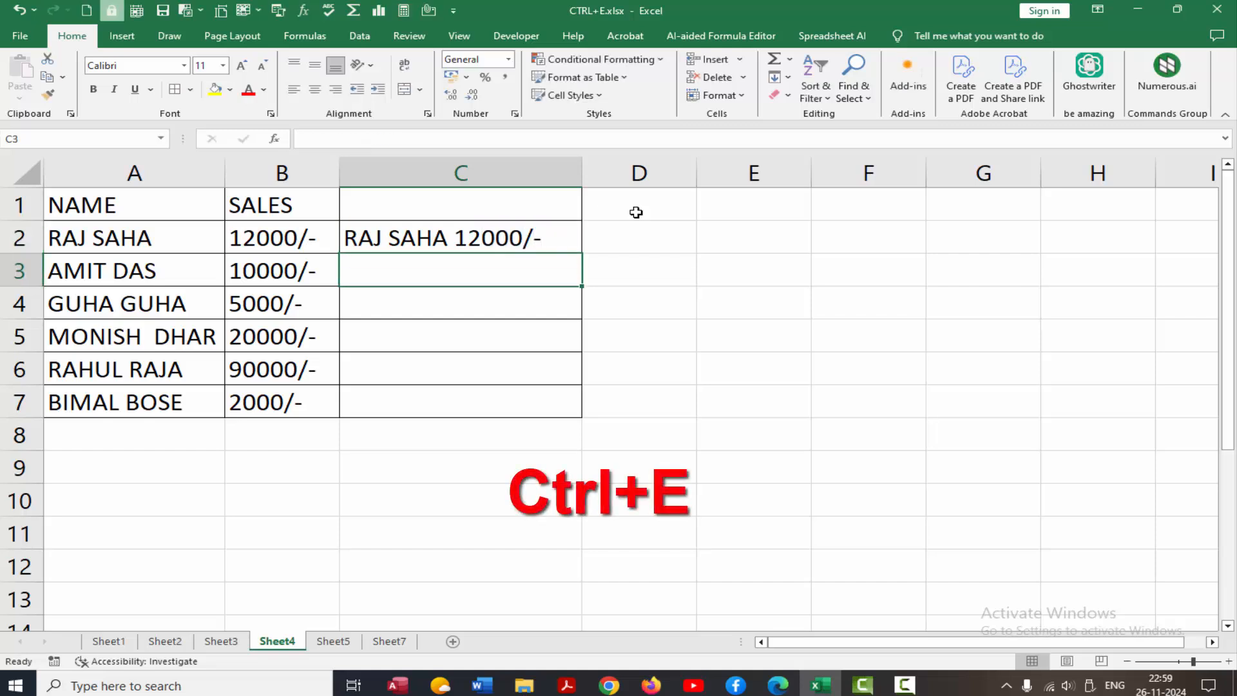
key("ctrl+e")
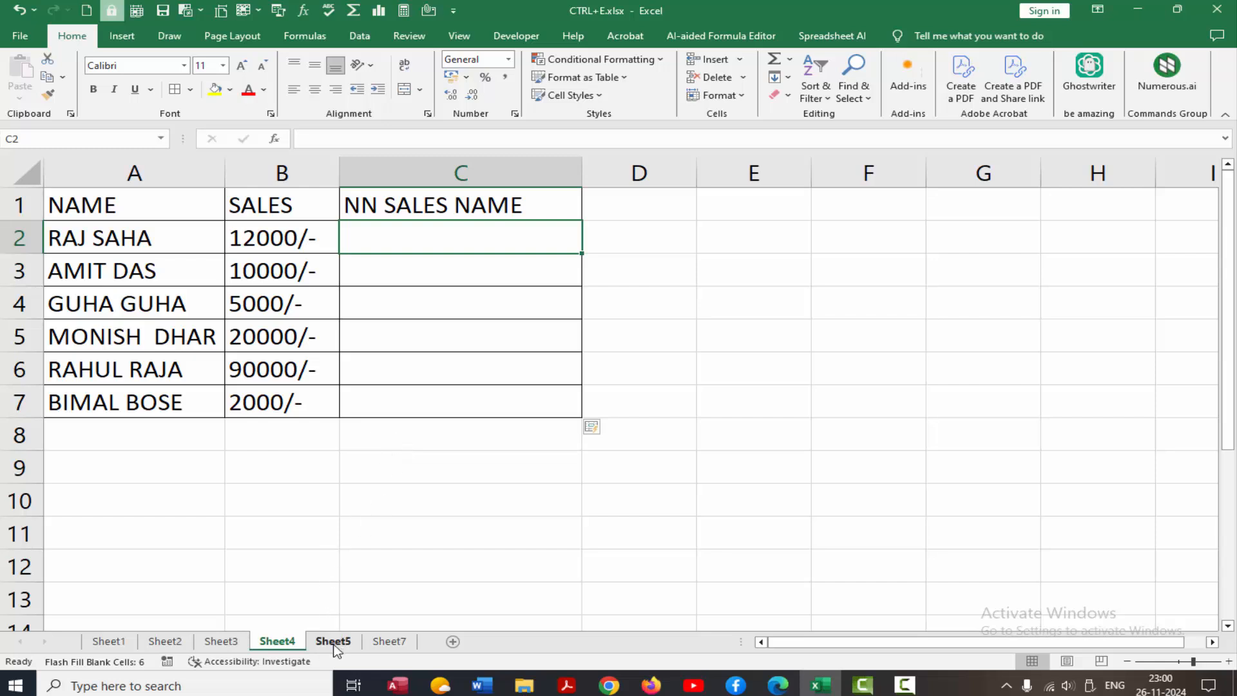
On Sheet5, flash-fill D2:D7 with name, address and phone number separated by commas.
left_click(335, 642)
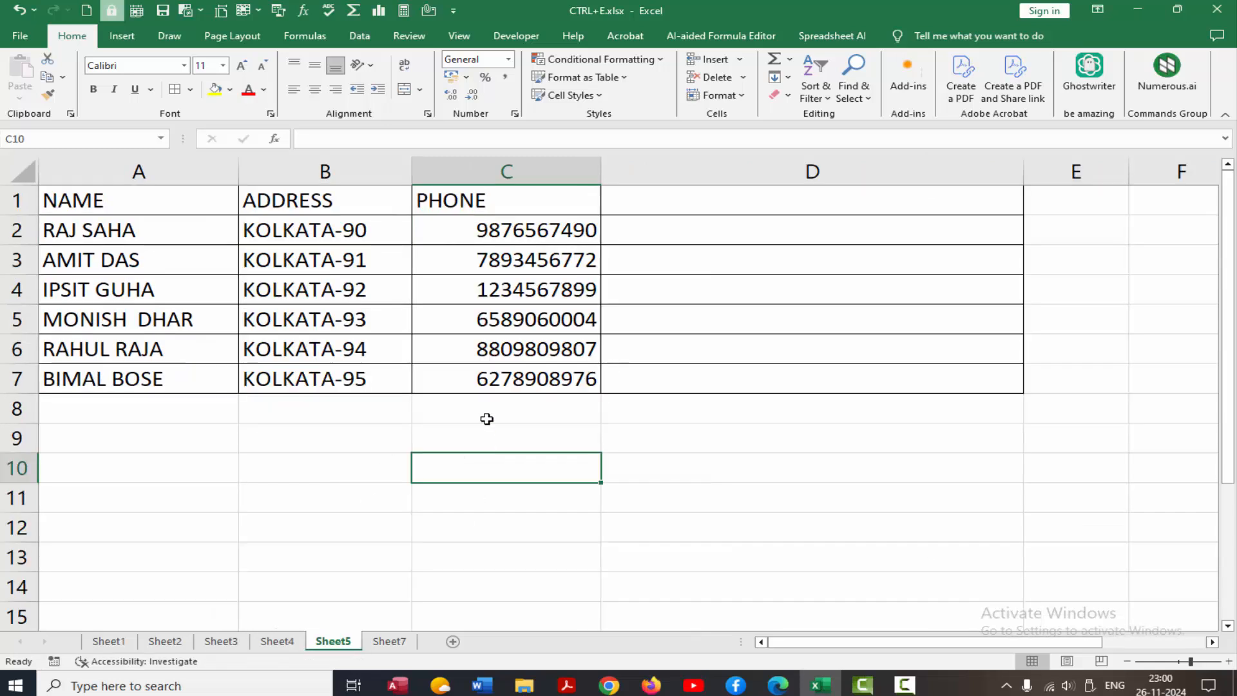
left_click(645, 230)
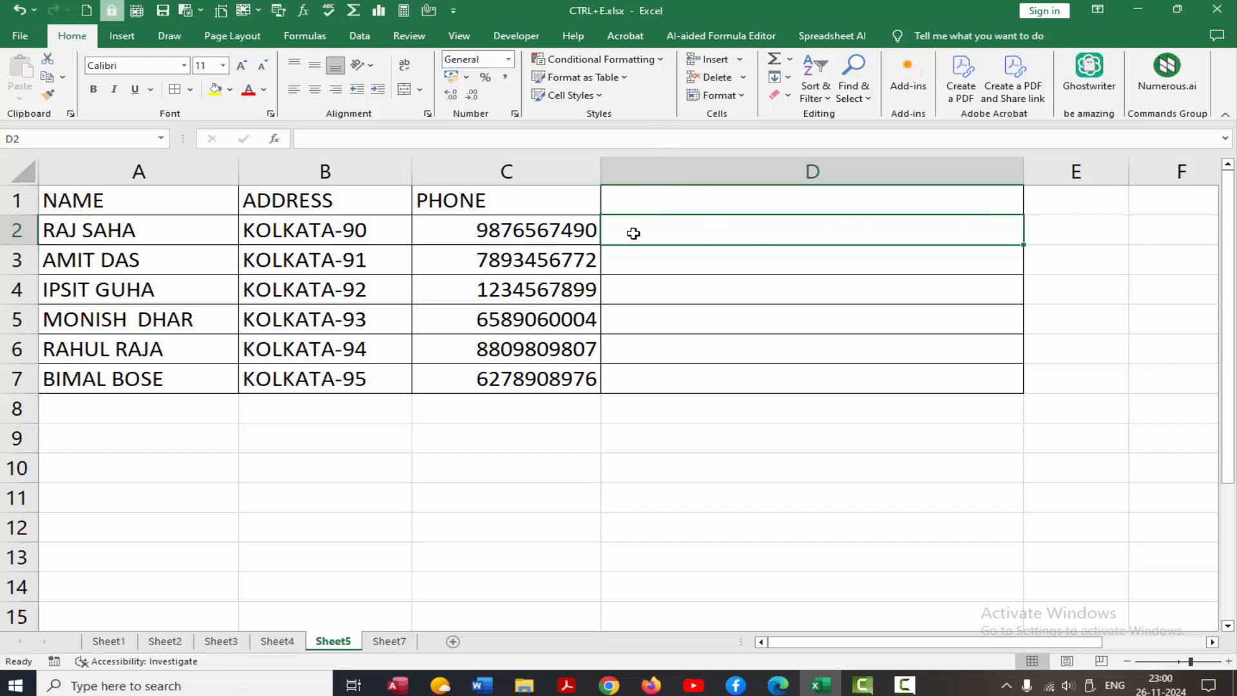
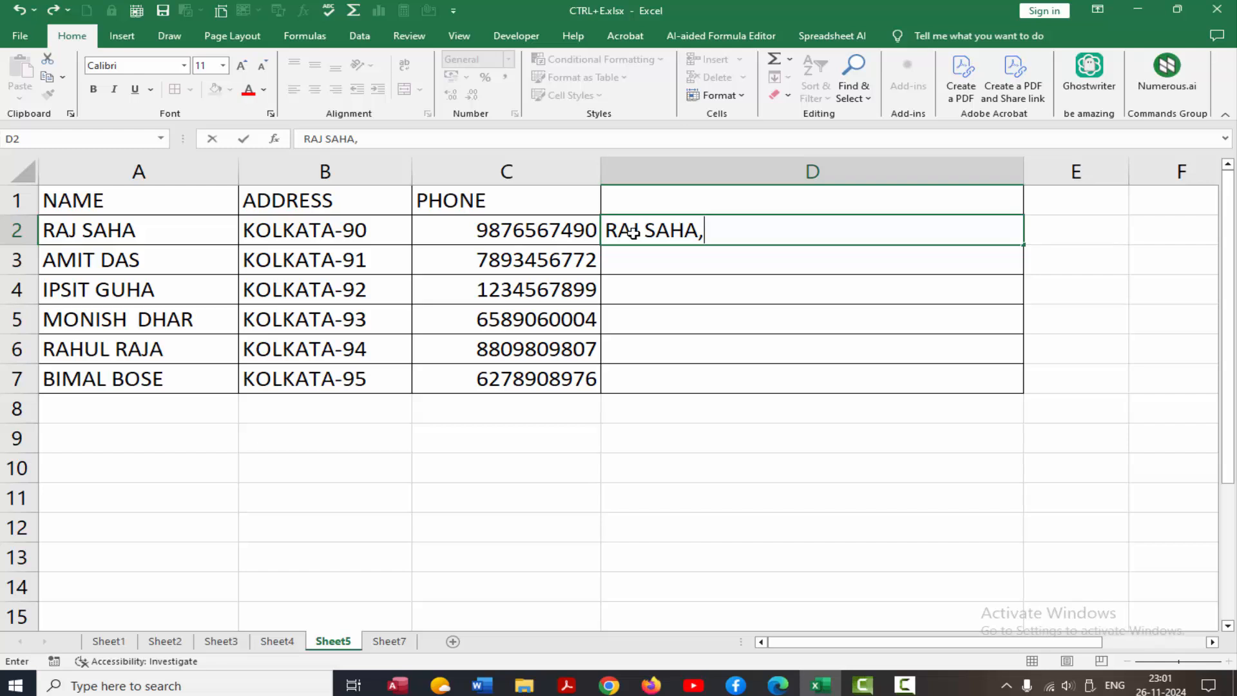
type(",KOLKA")
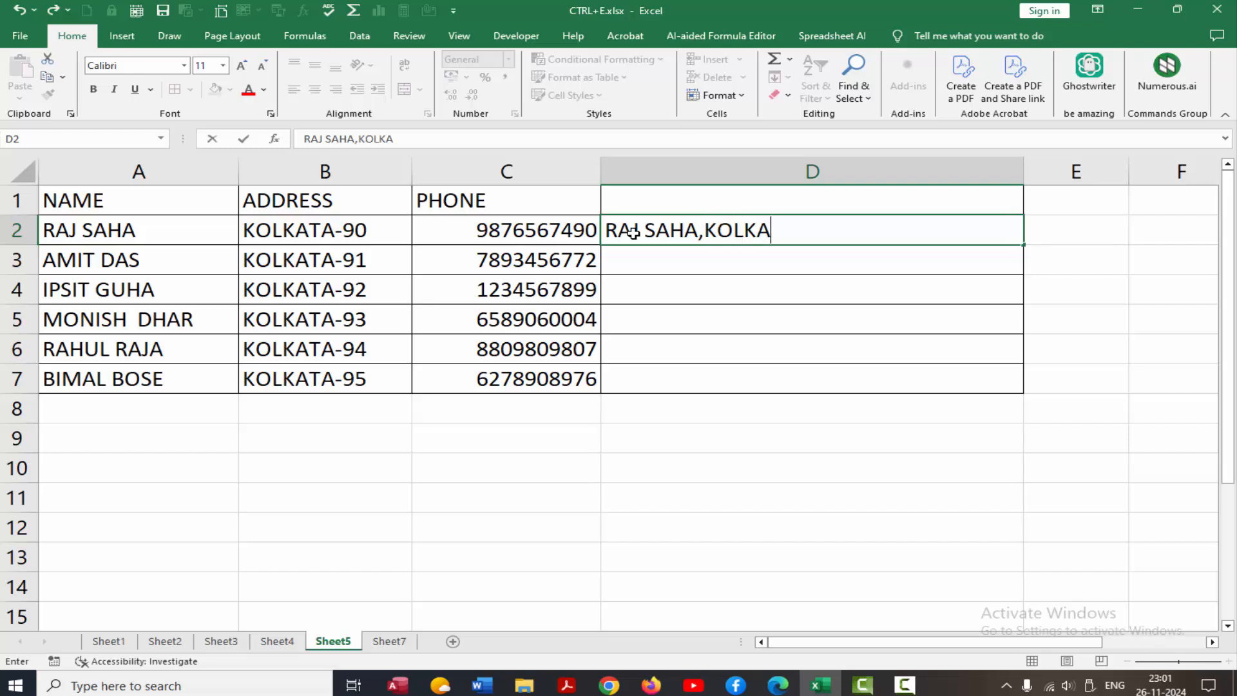
type("TA-90")
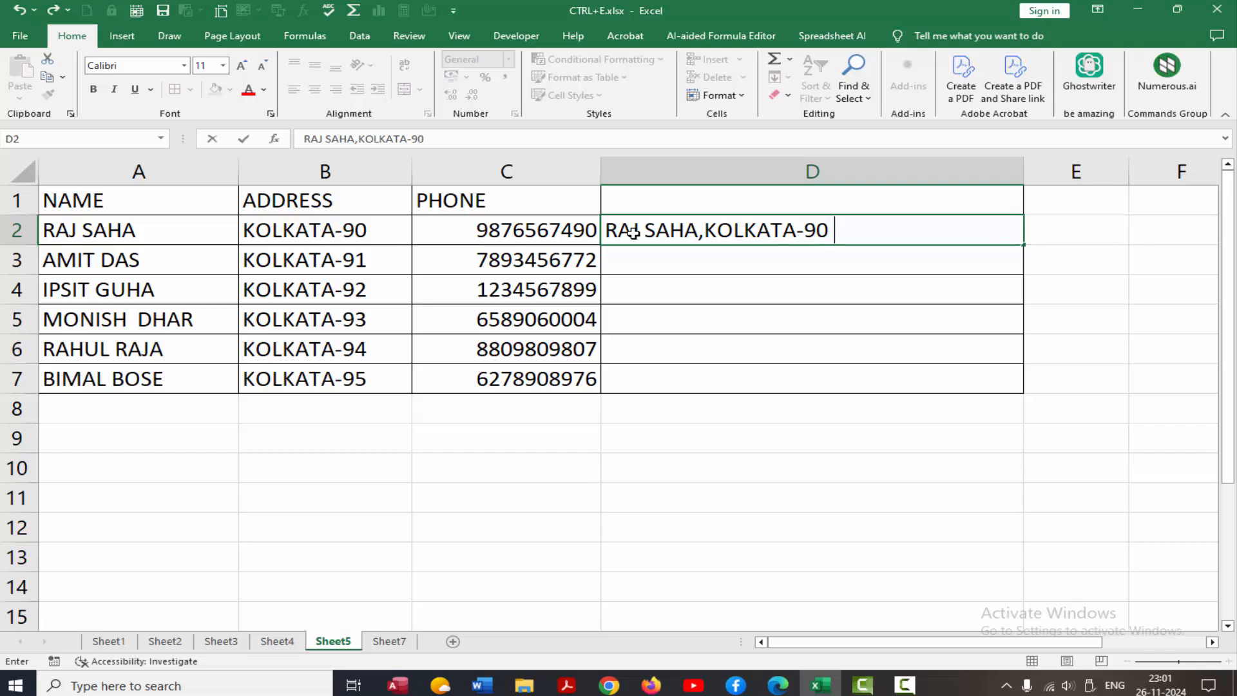
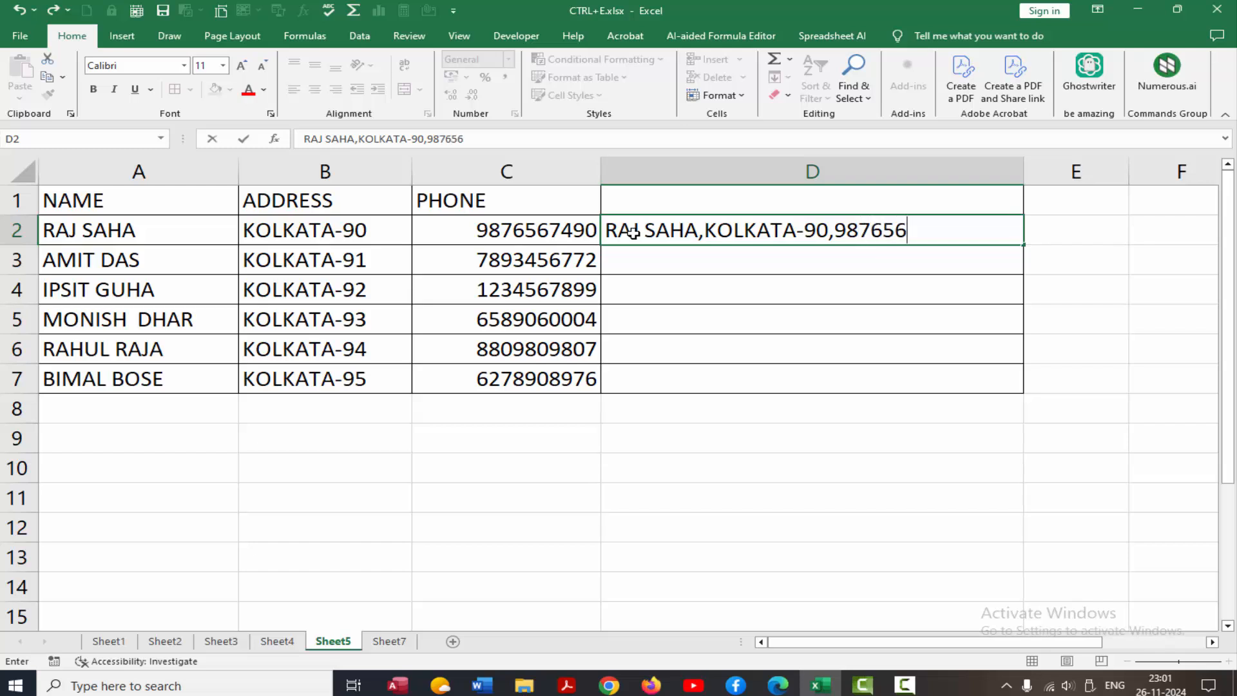
key("Return")
key("ctrl+e")
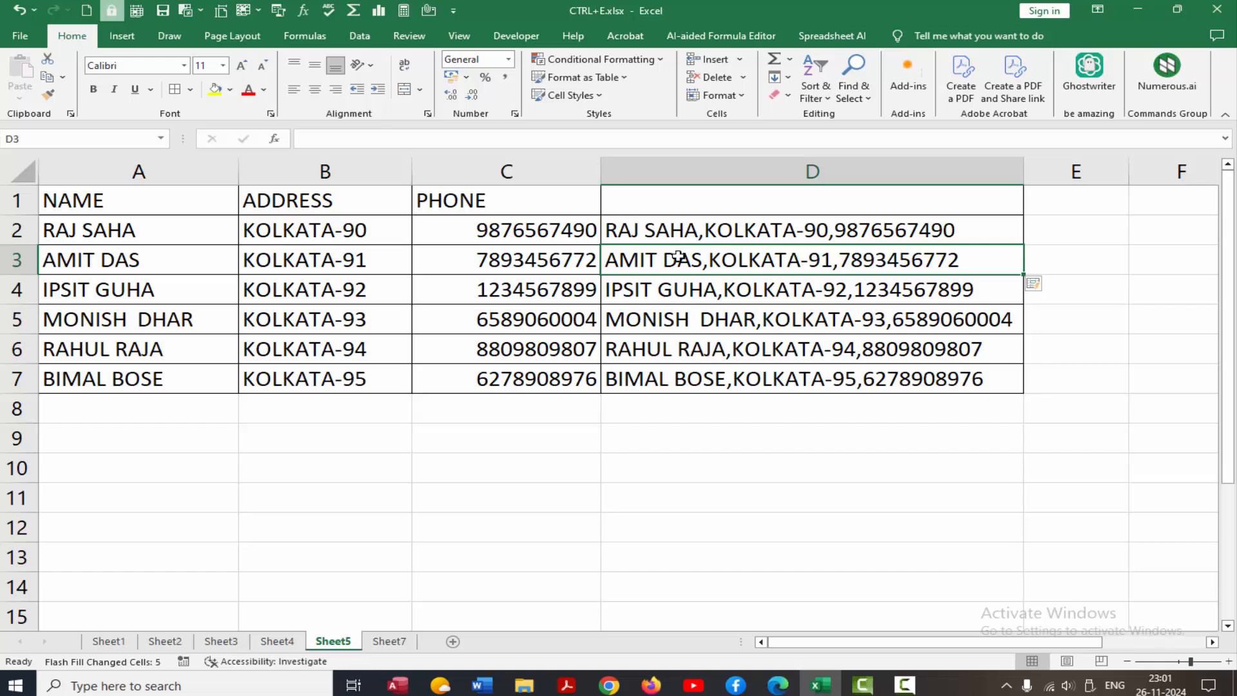
Retype the name in D2 in lowercase and flash-fill the other rows to match.
double_click(699, 230)
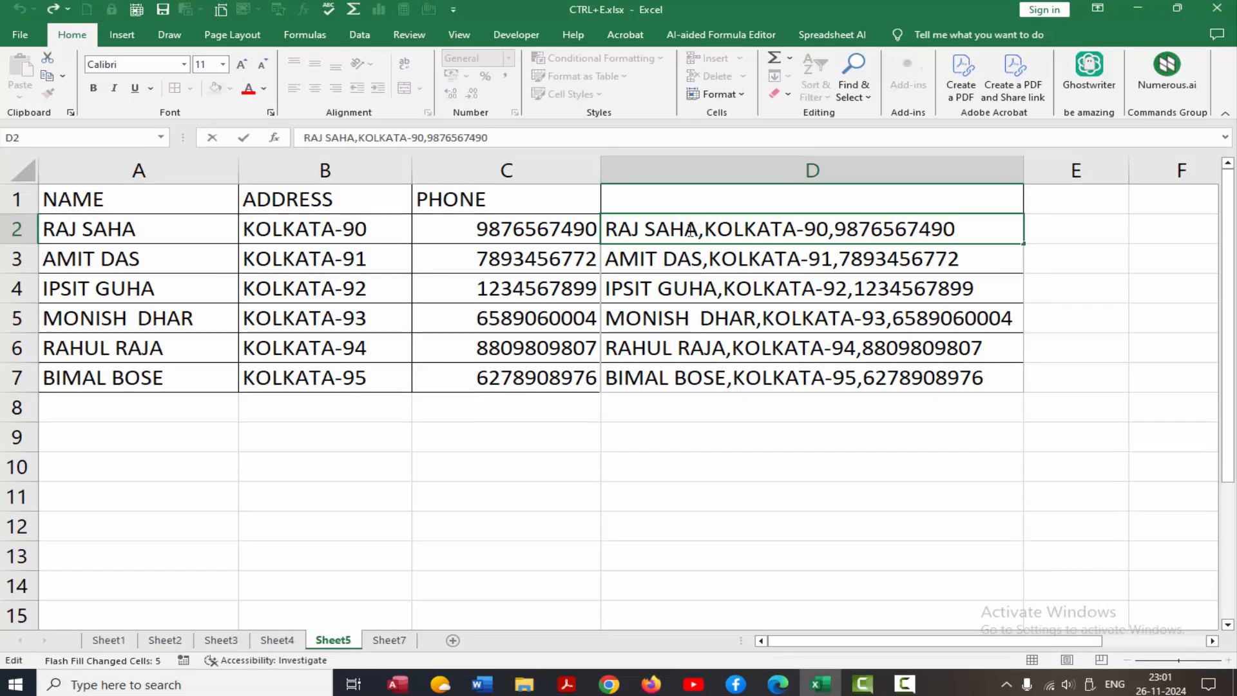
left_click_drag(698, 231, 611, 233)
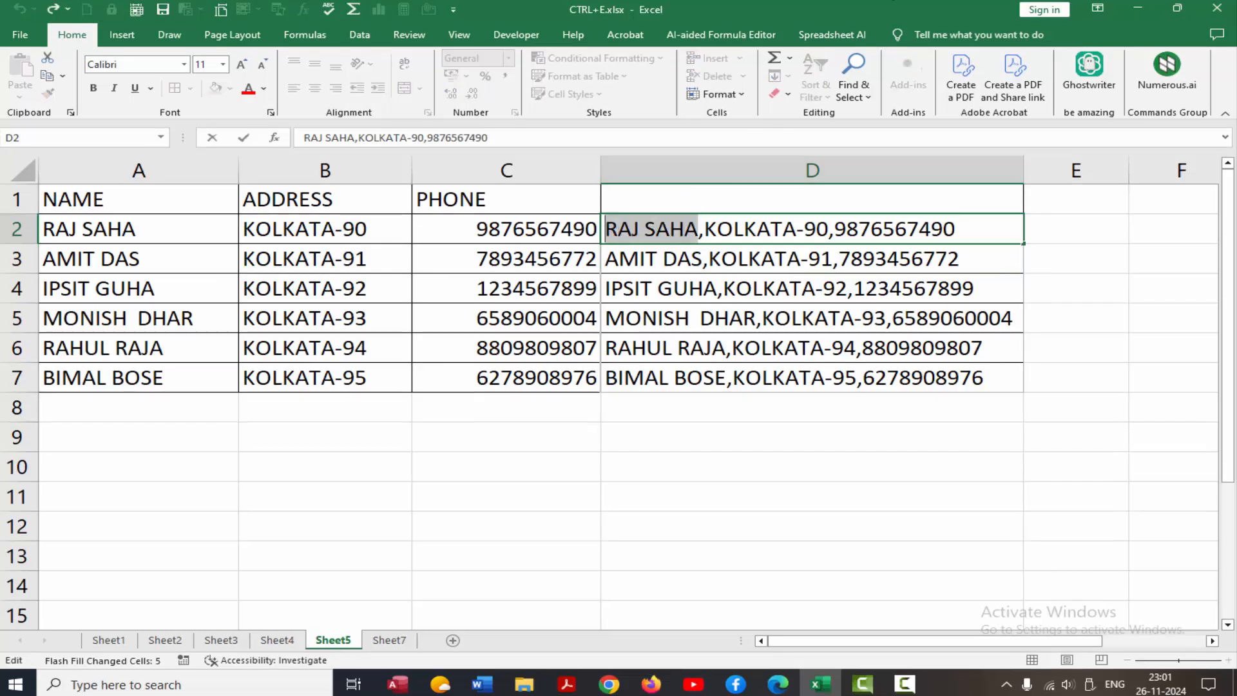
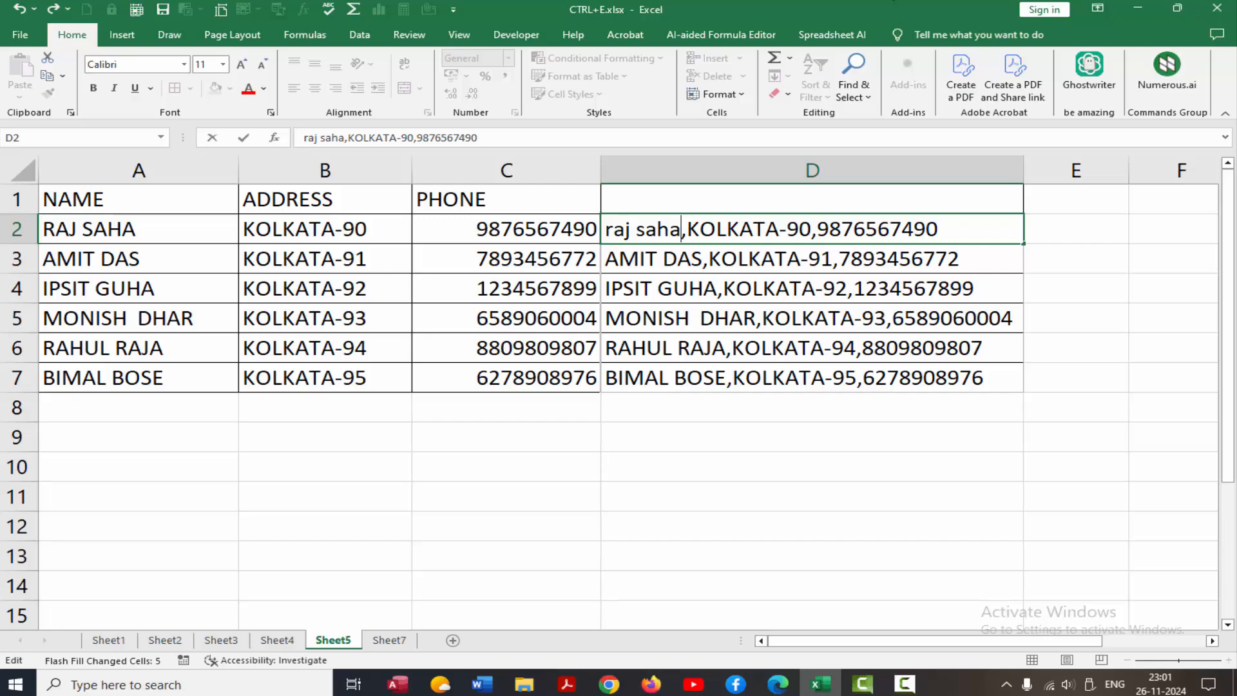
key("Return")
key("ctrl+e")
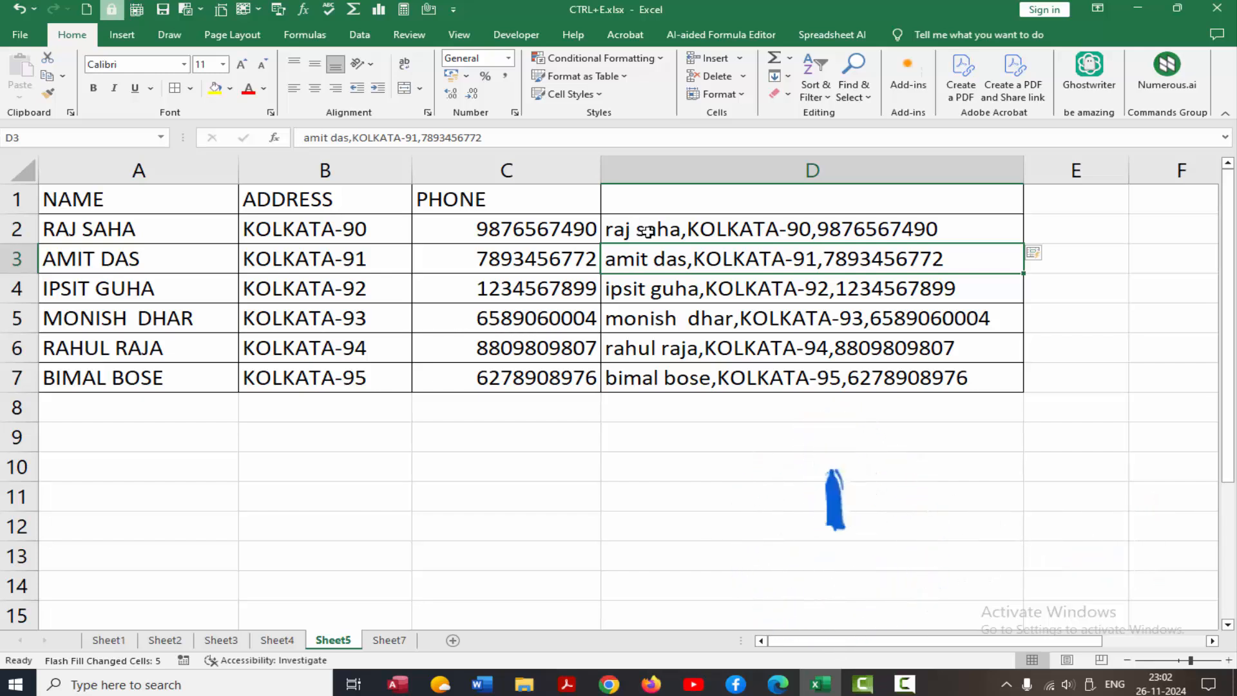
Rewrite D2 to begin with the surname only, followed by address and phone.
left_click(631, 232)
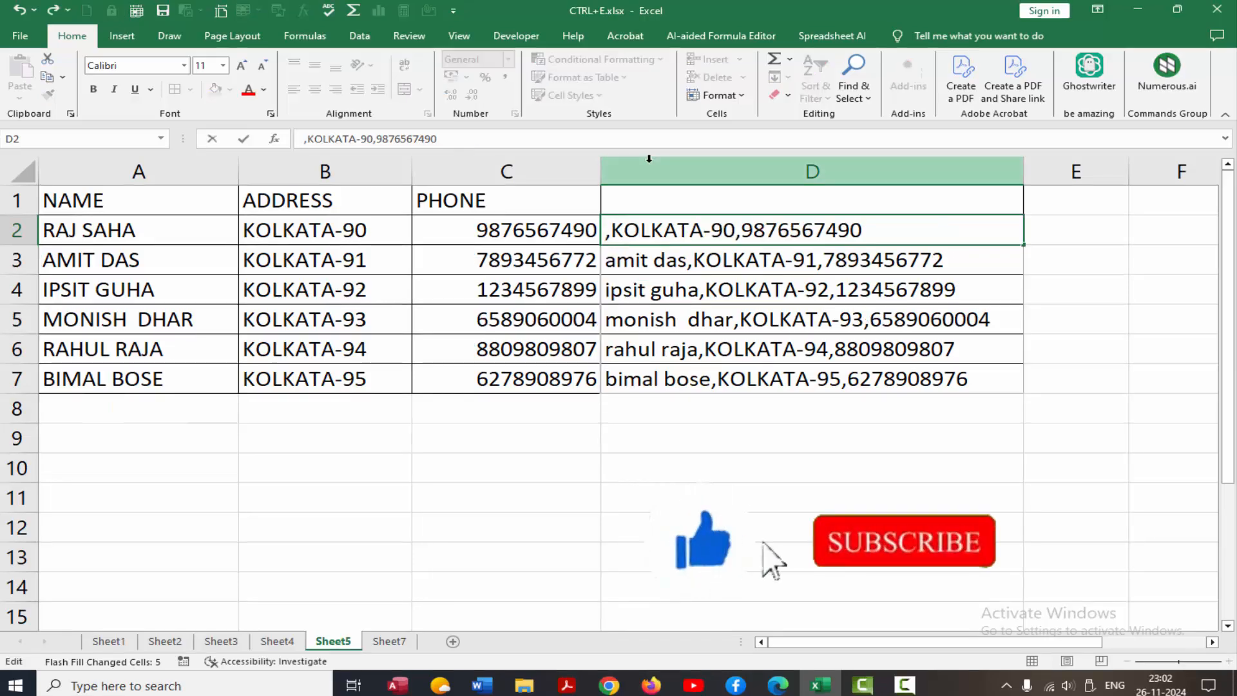
type("saha")
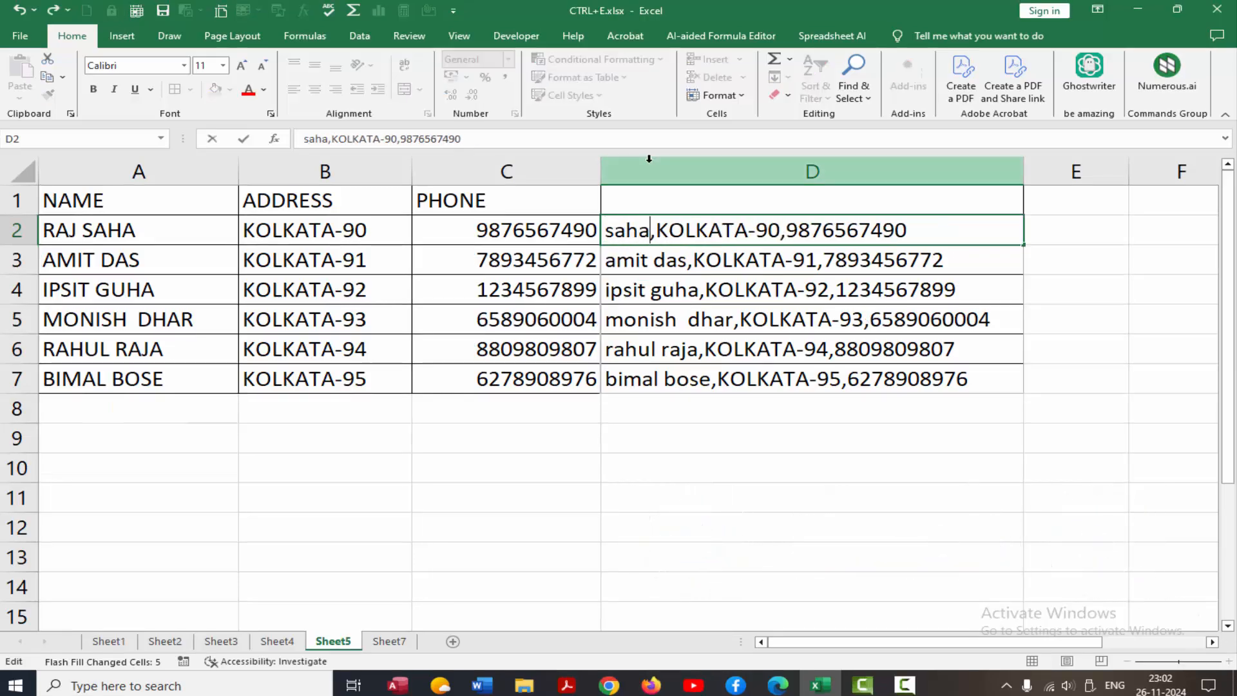
key("Return")
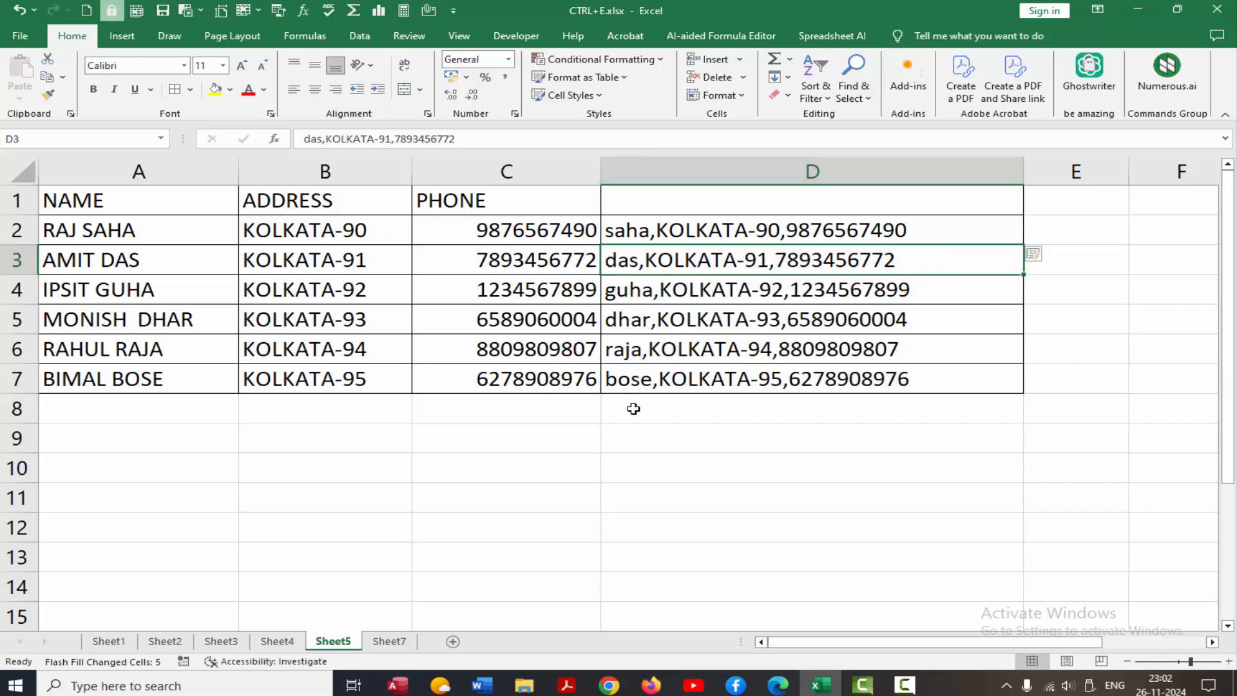
On Sheet7, autofit column B so DATE OF BIRTH fits.
left_click(392, 642)
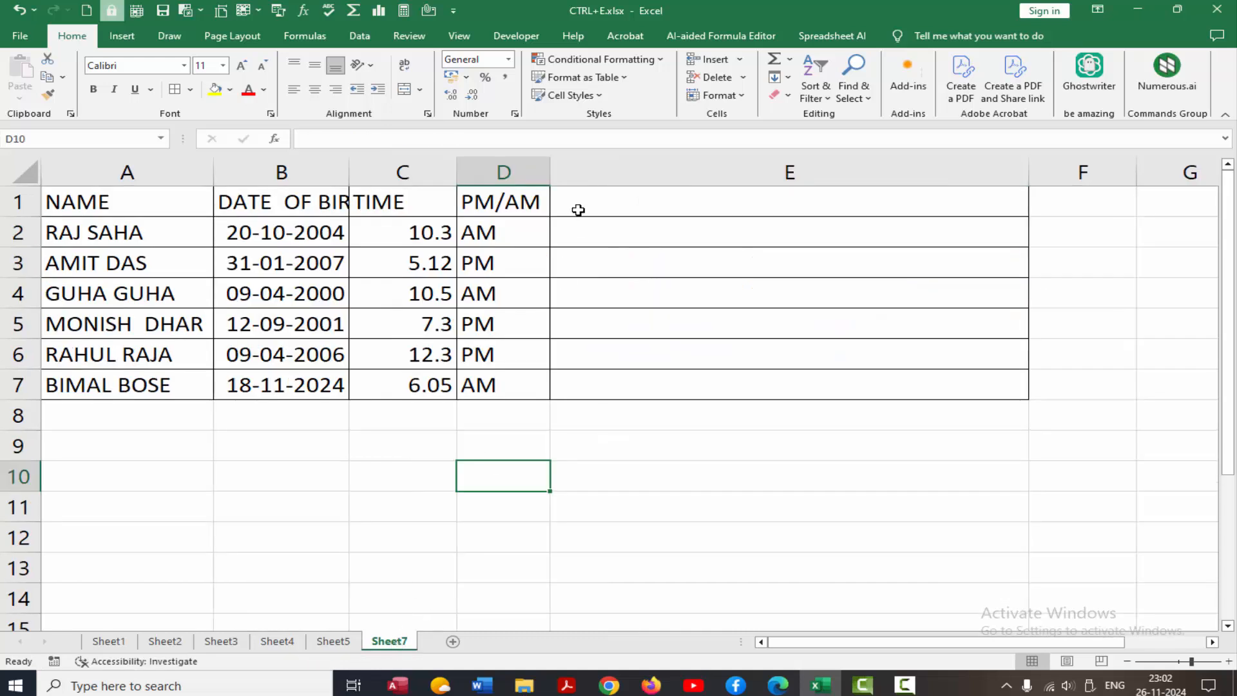
left_click(577, 230)
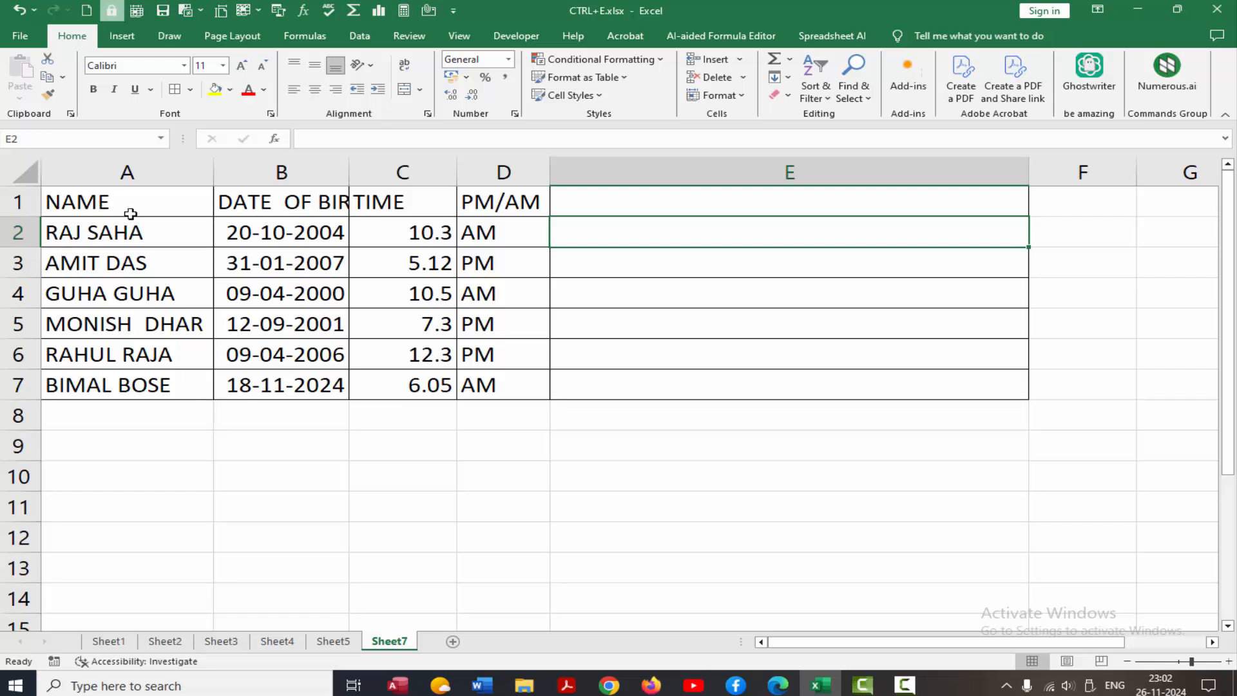
double_click(348, 171)
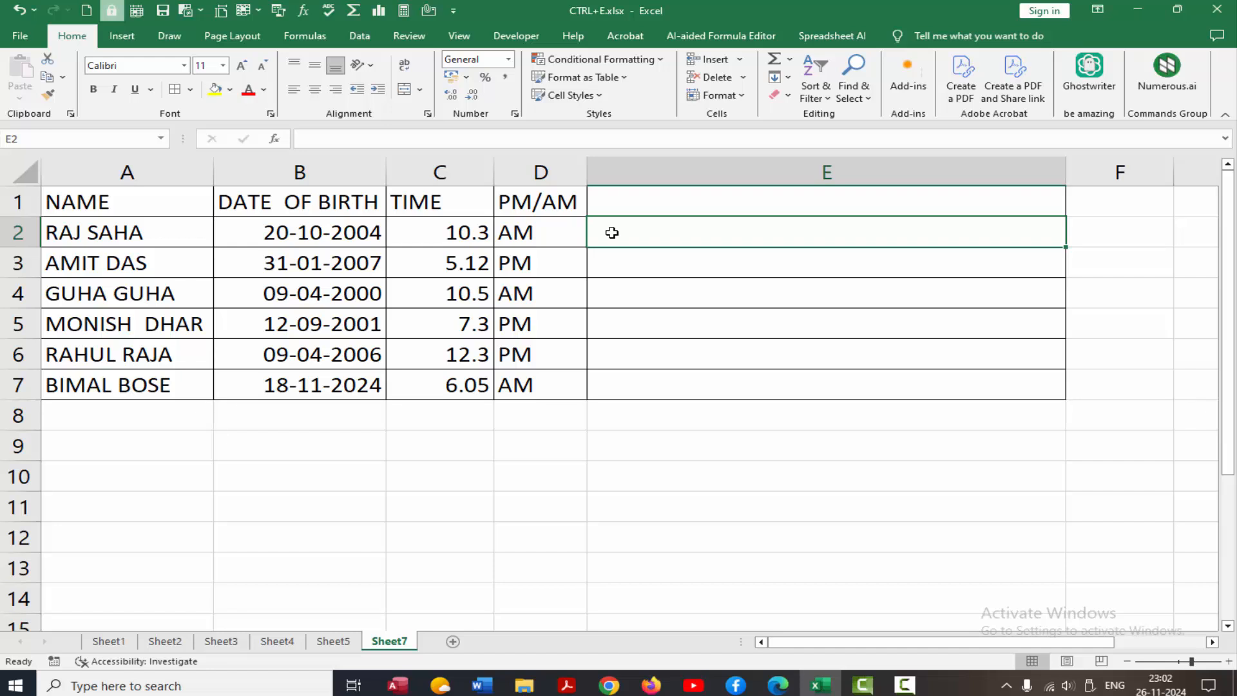
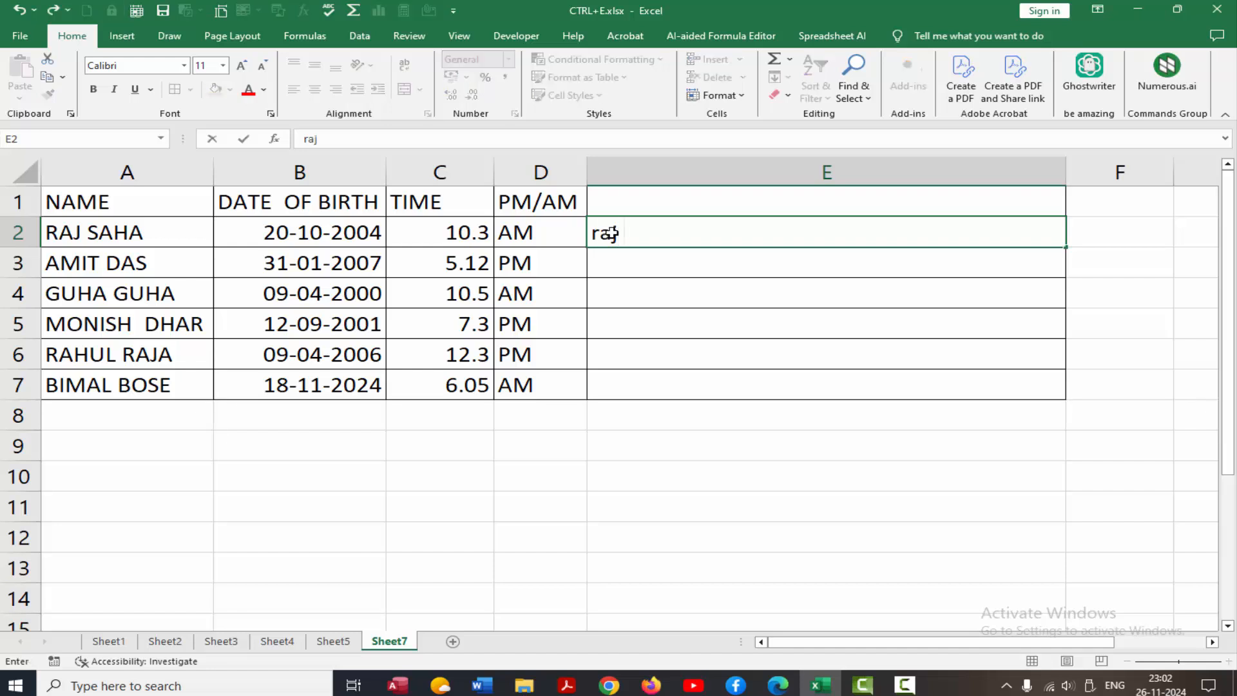
type("(20")
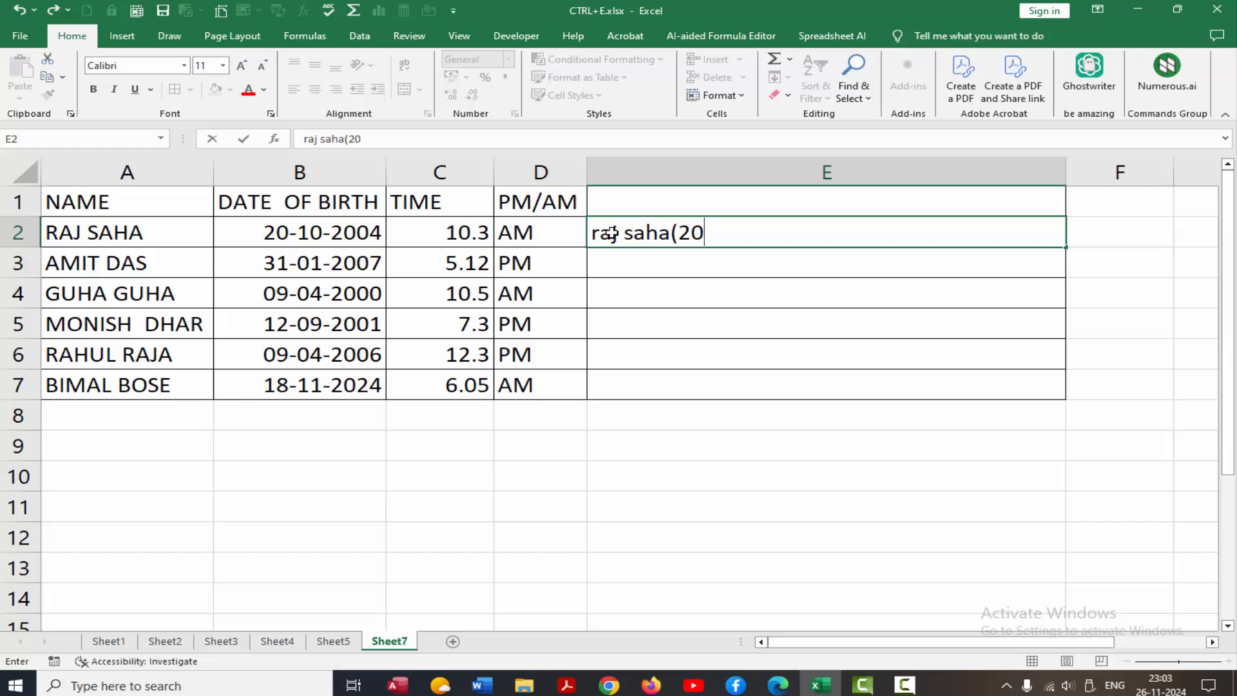
type("-10-2004")
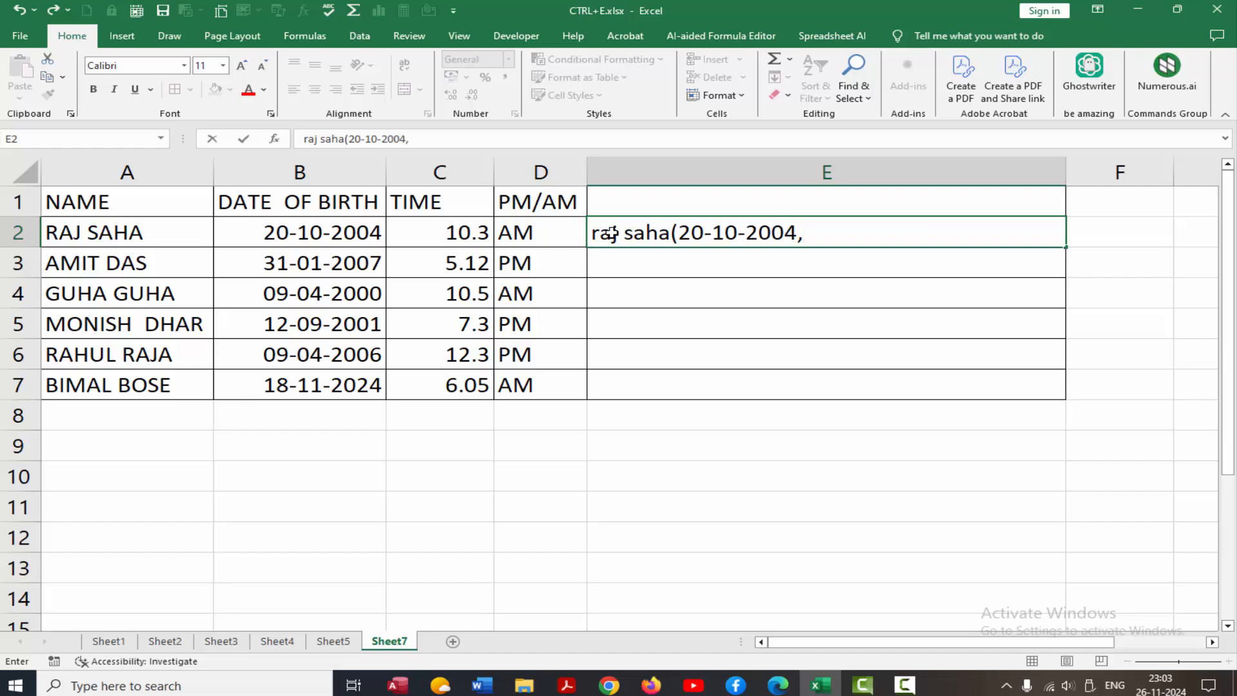
type(",10.3am")
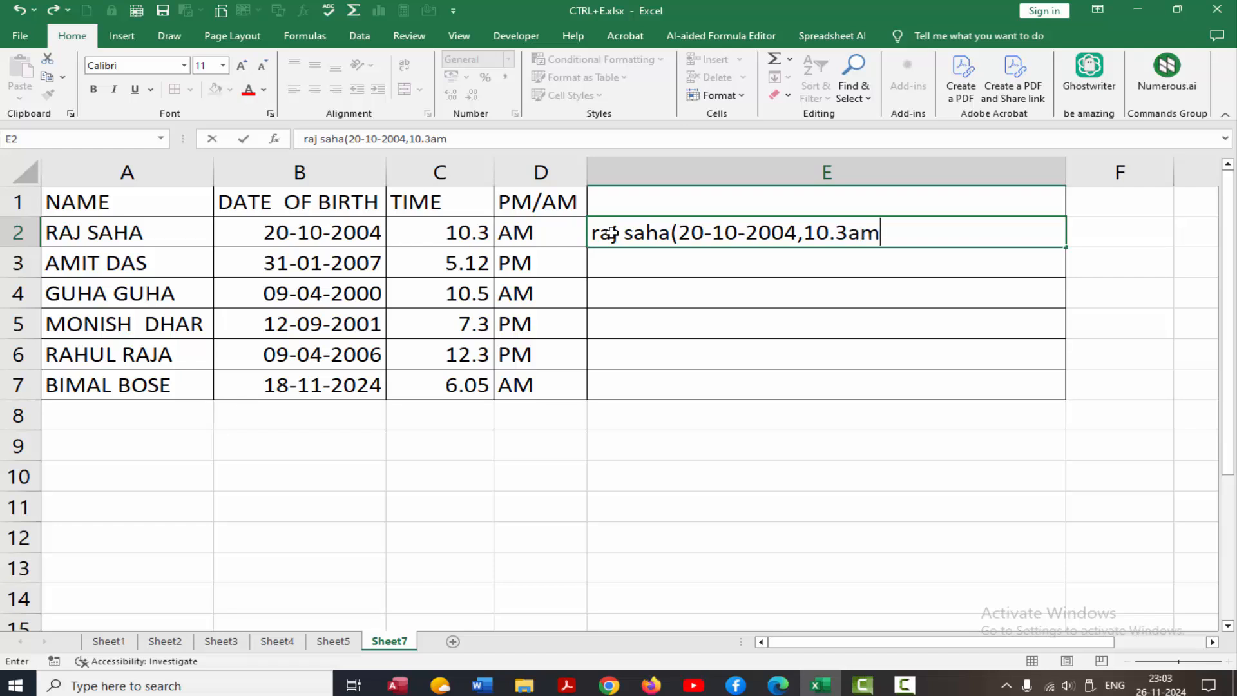
type(")")
key("Return")
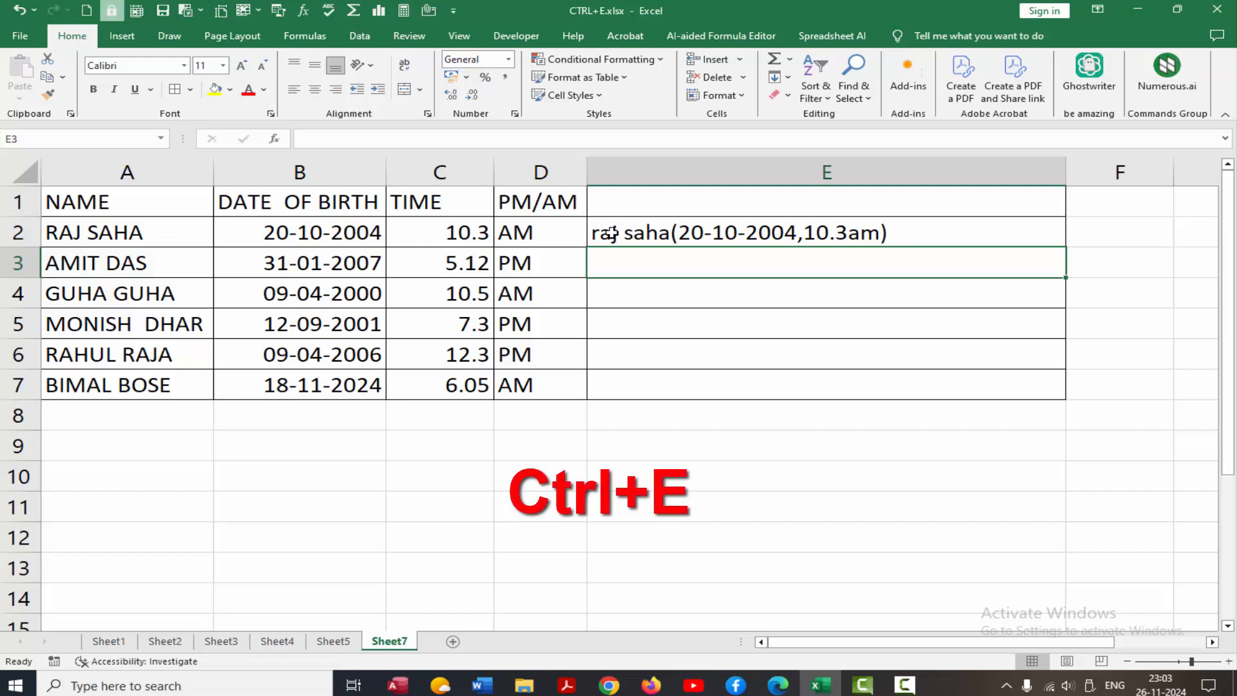
key("ctrl+e")
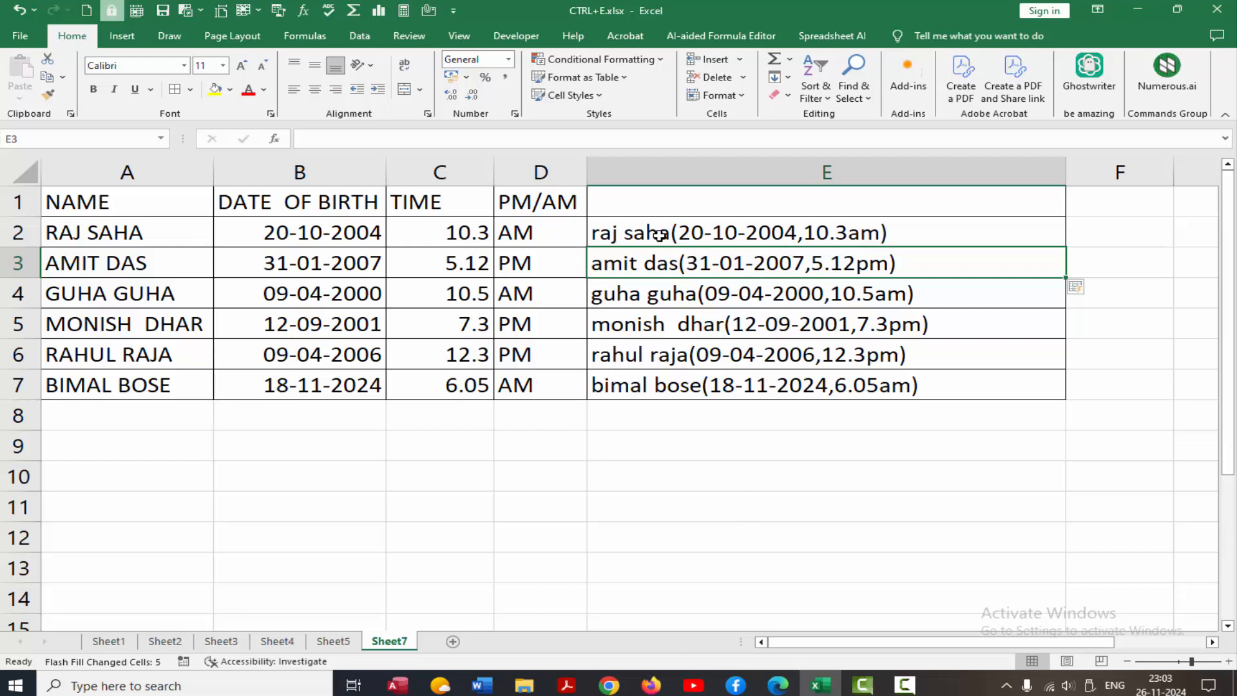
left_click_drag(659, 238, 721, 372)
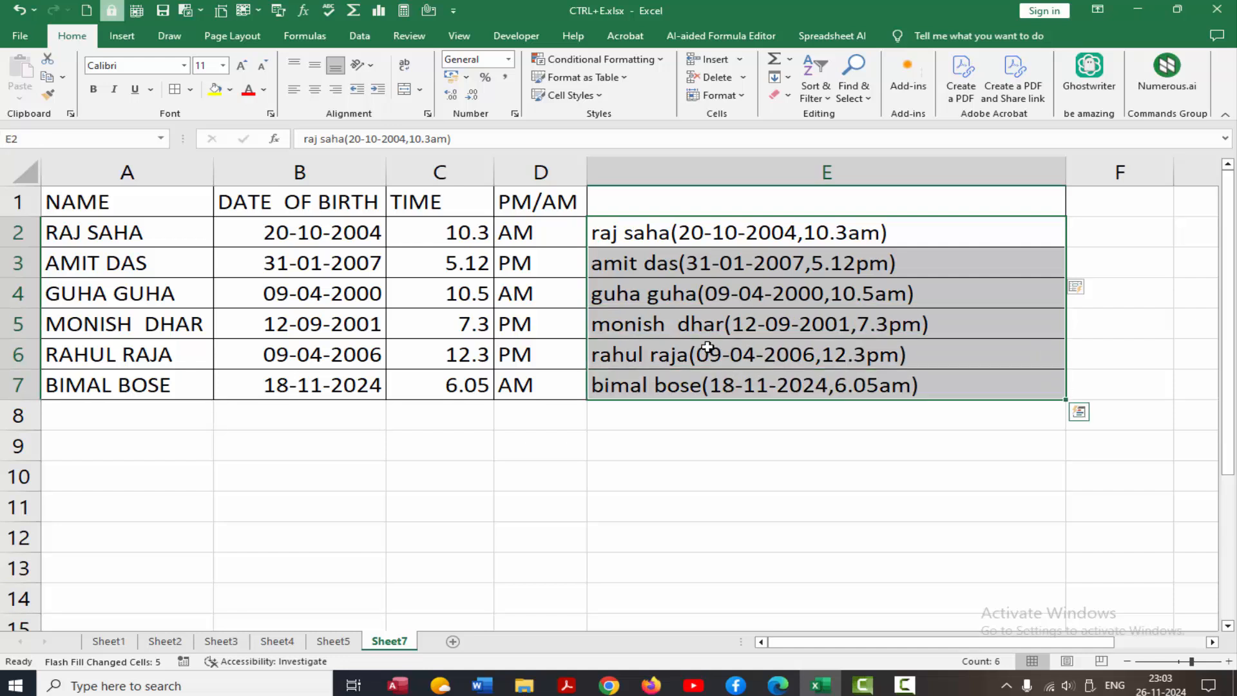
key("Delete")
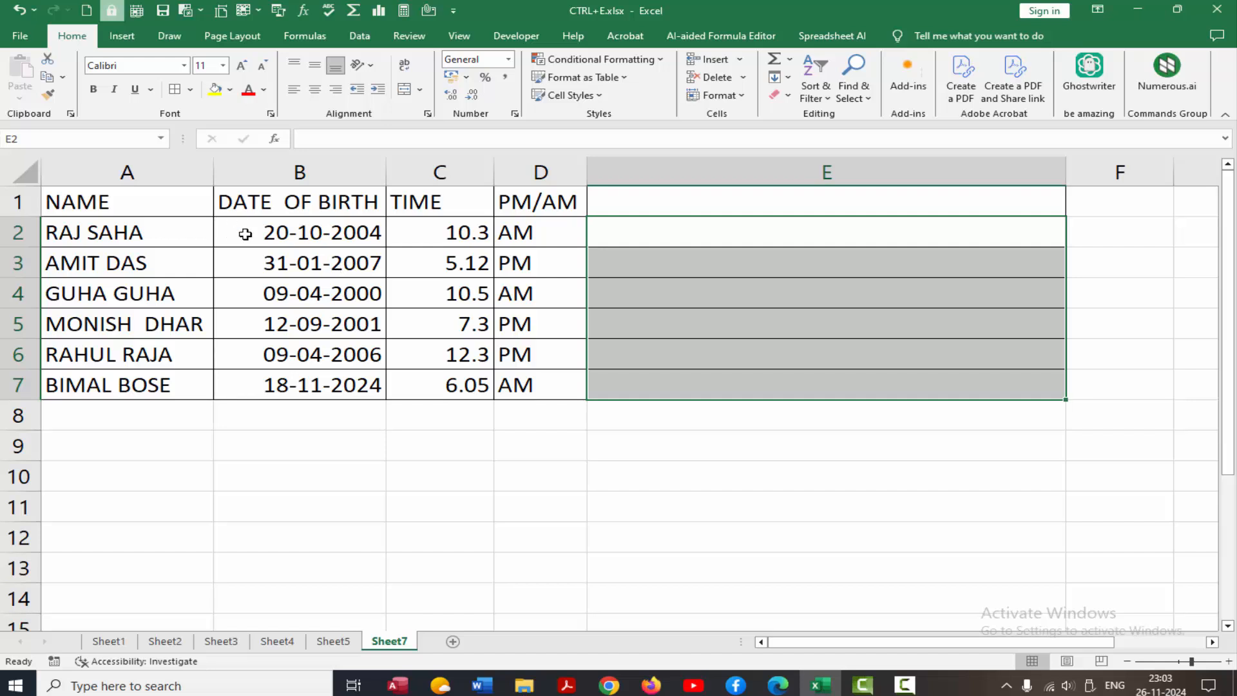
left_click(613, 233)
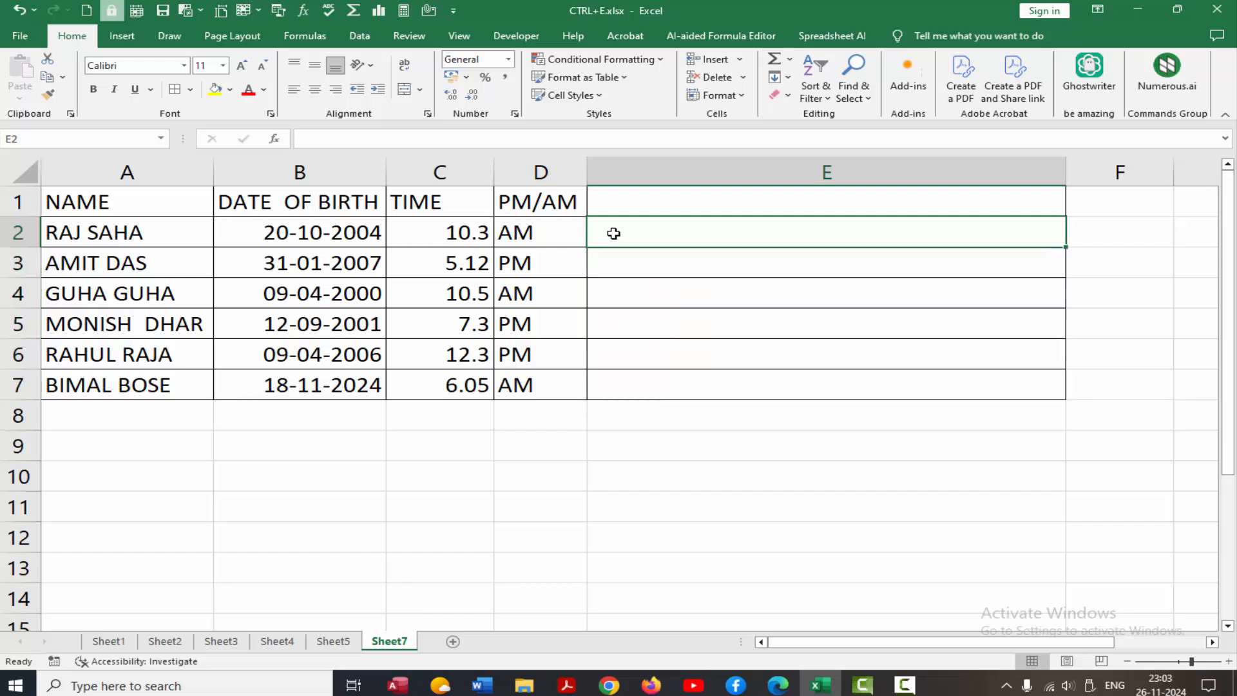
type("10")
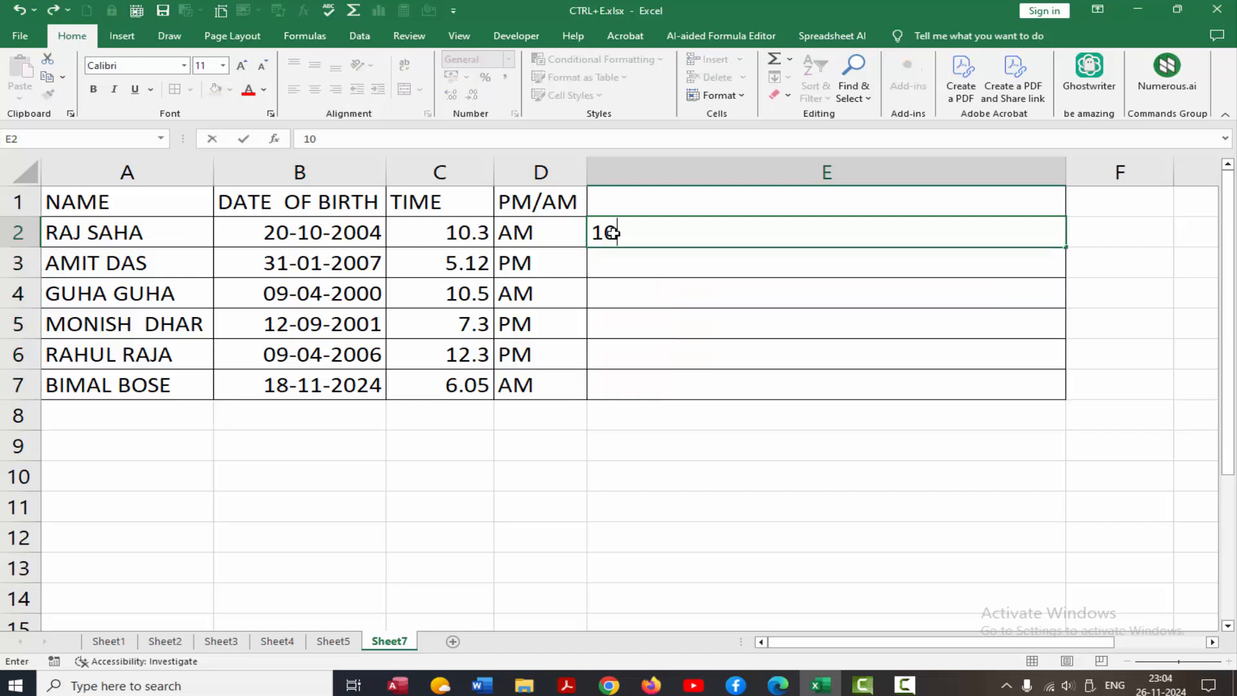
type(".3am")
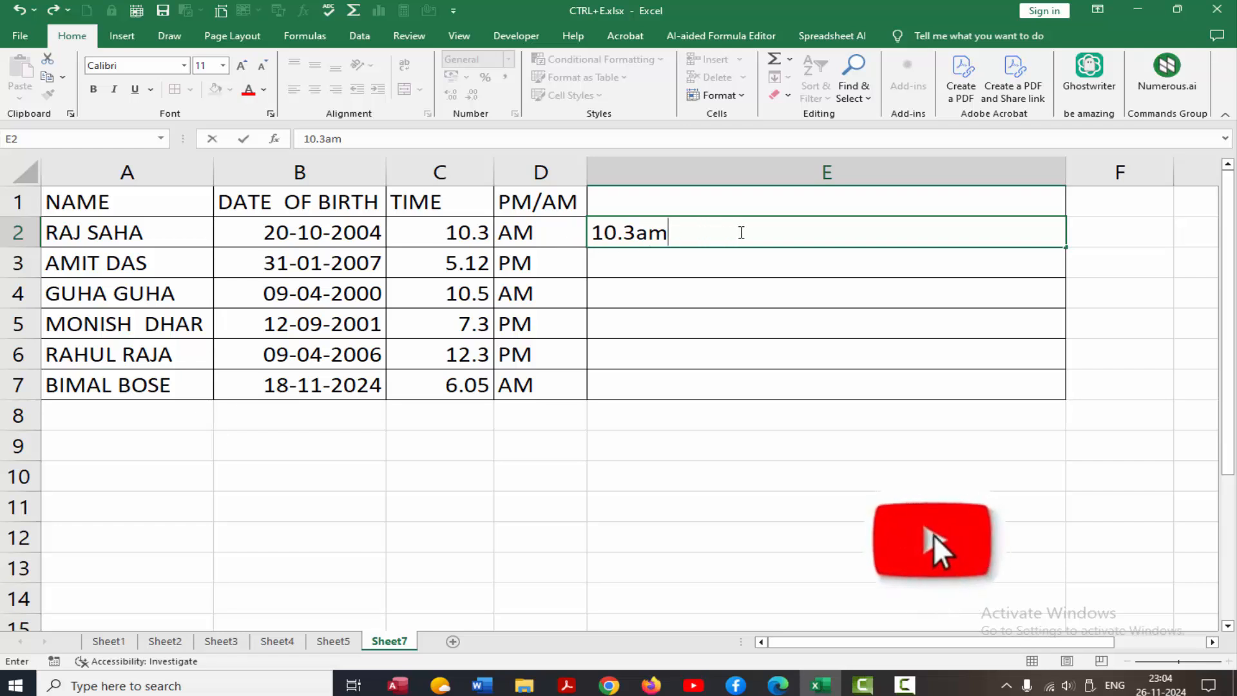
type(",")
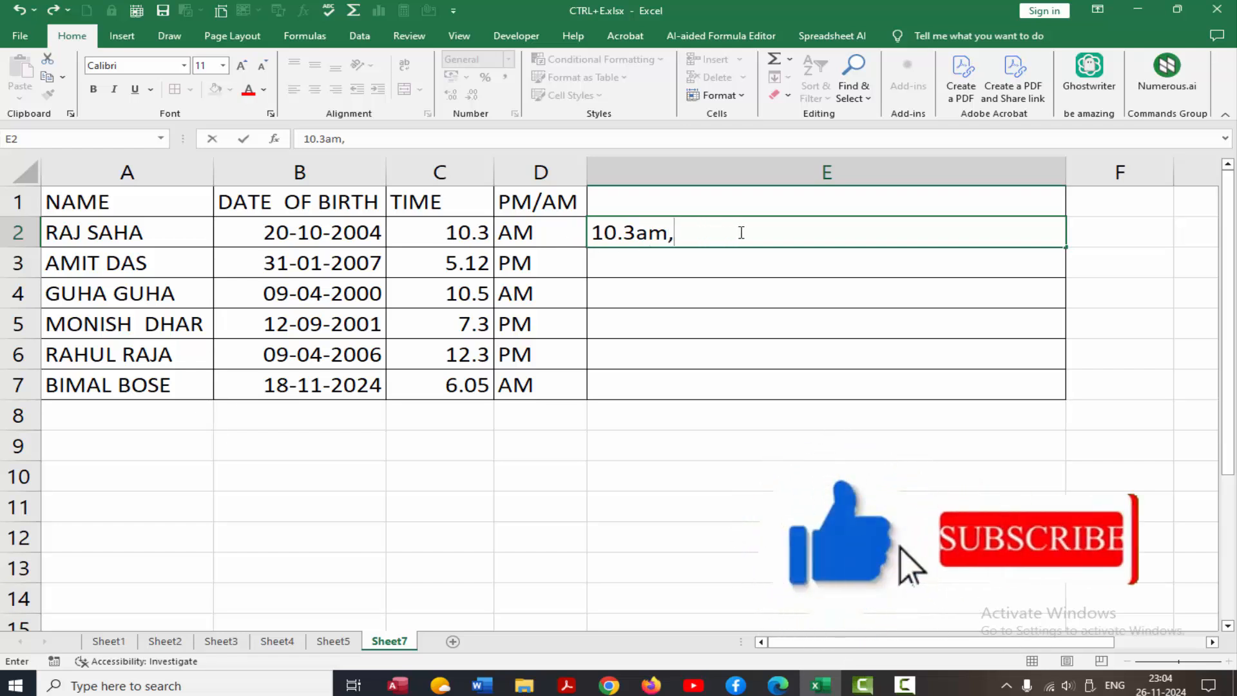
type("2004")
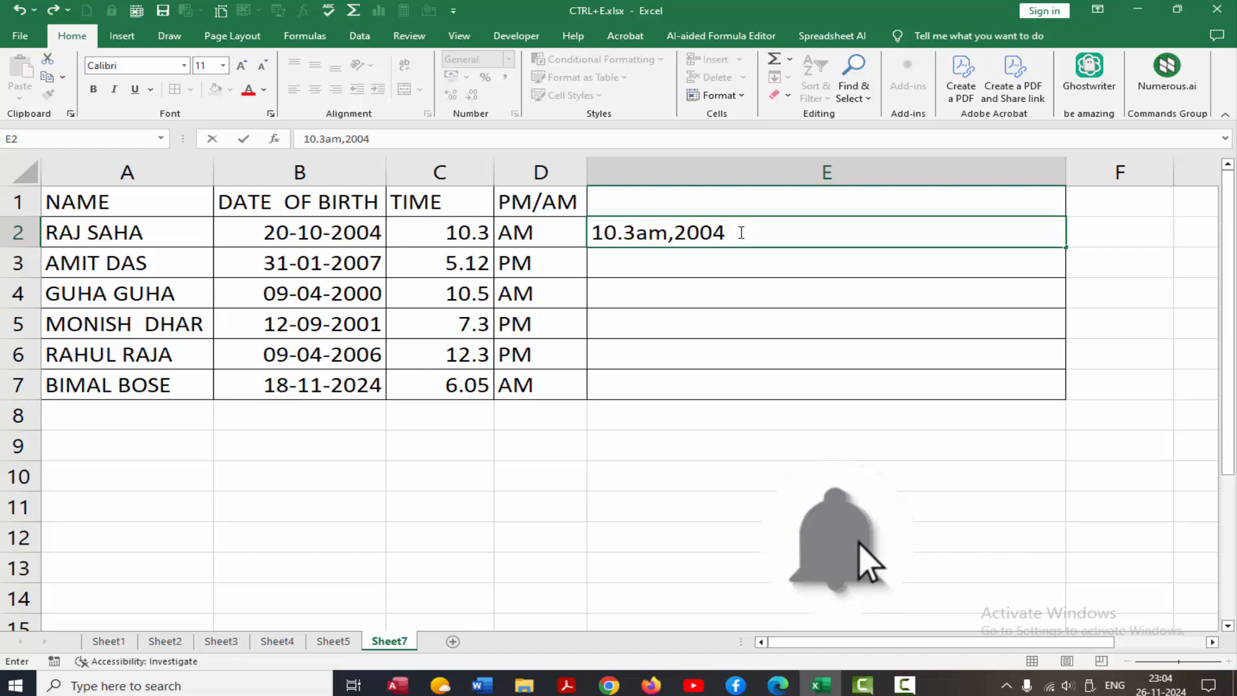
type("-")
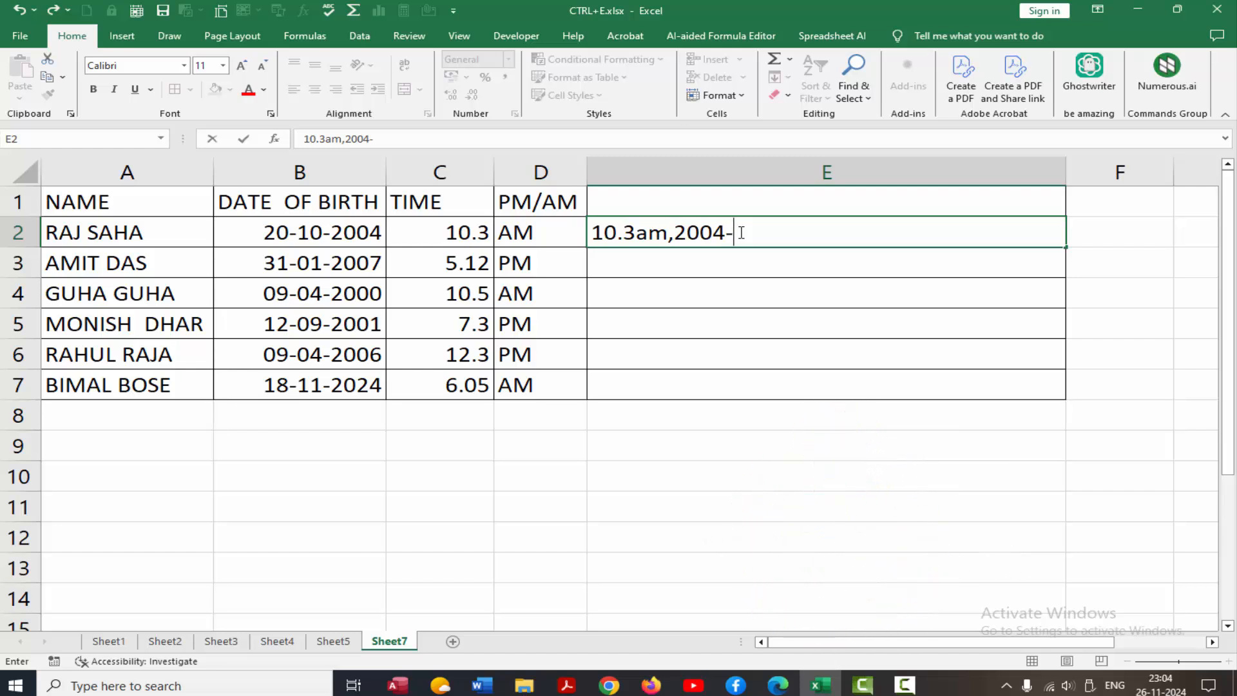
type("10")
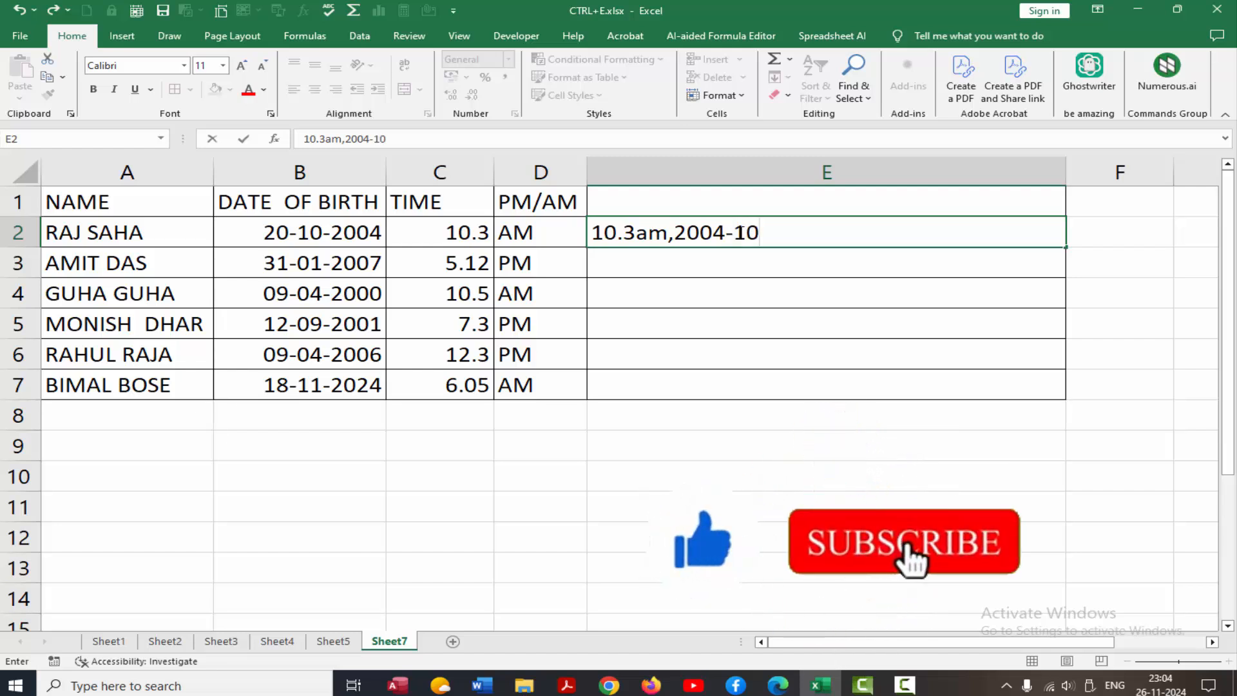
type("-20")
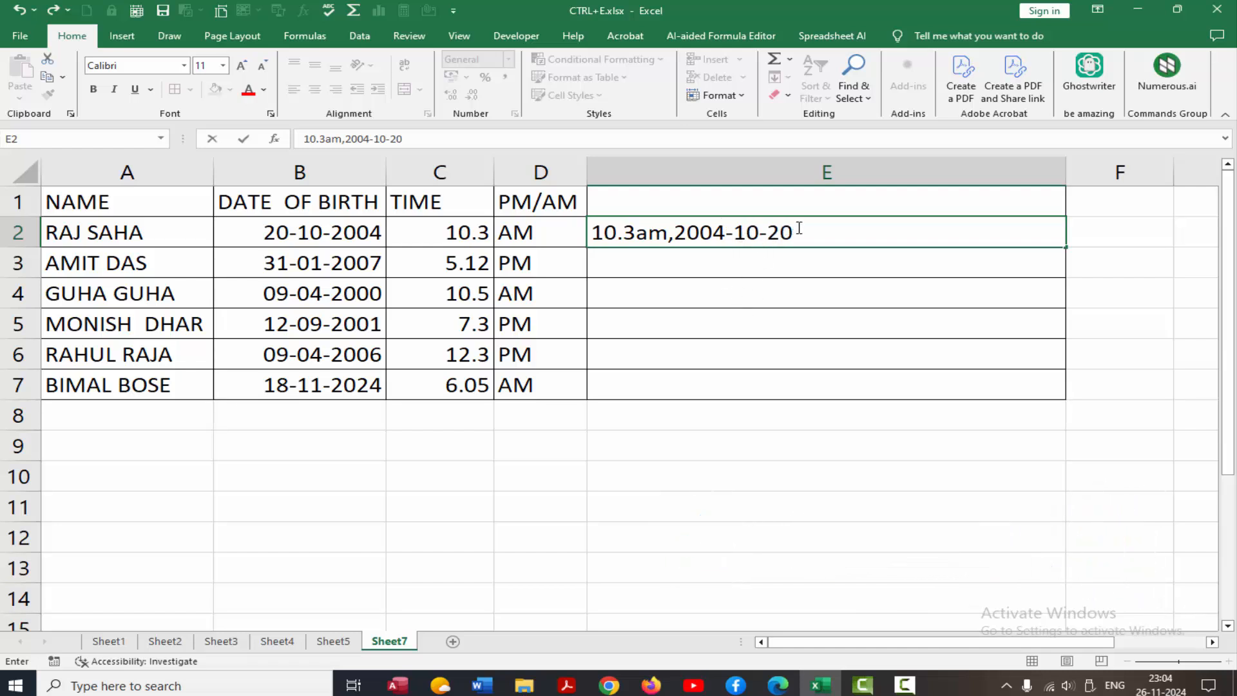
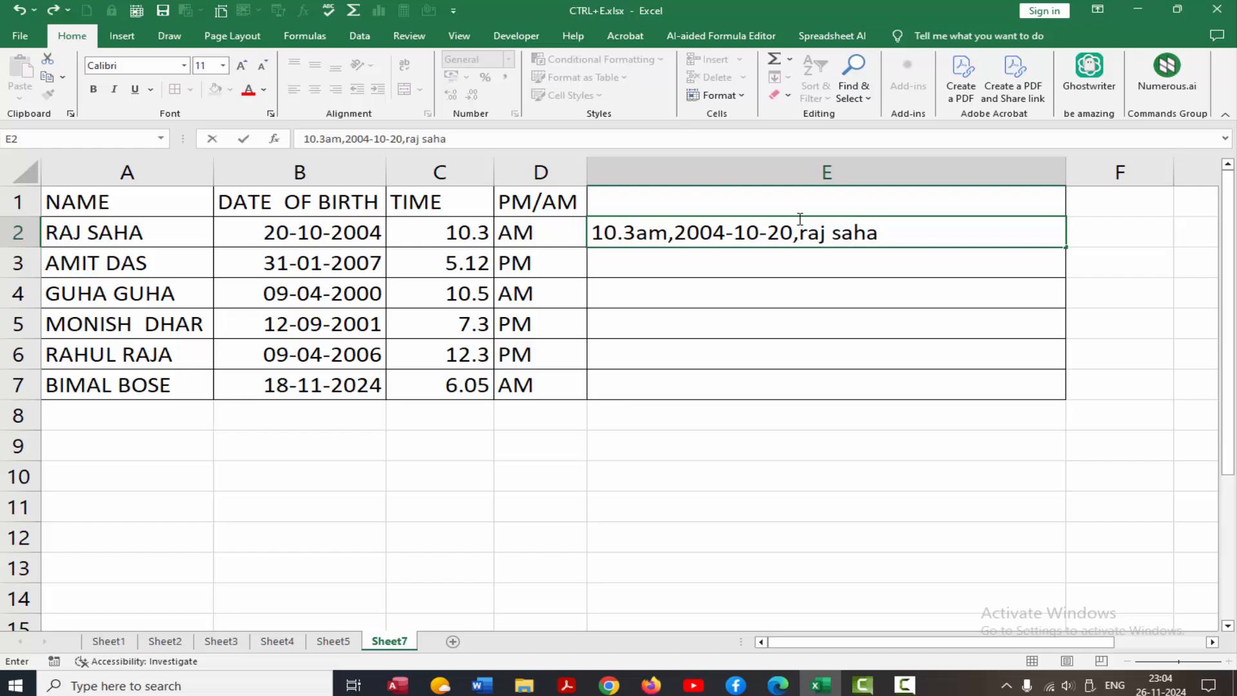
key("Return")
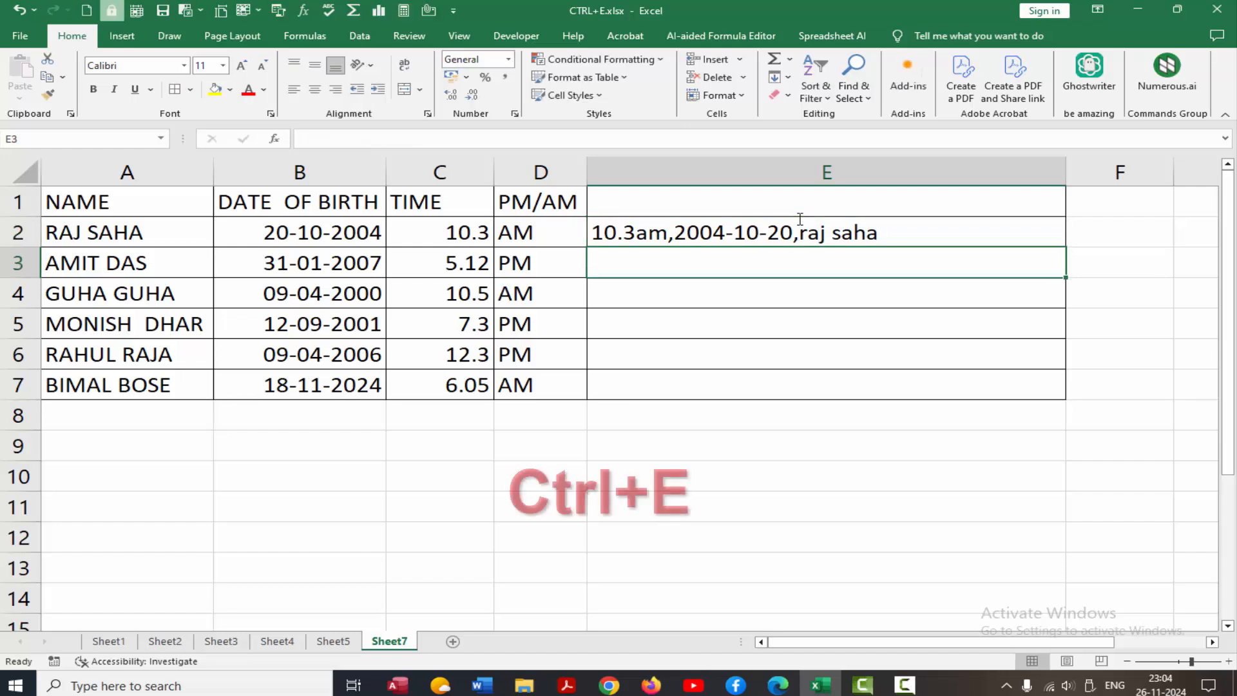
key("ctrl+e")
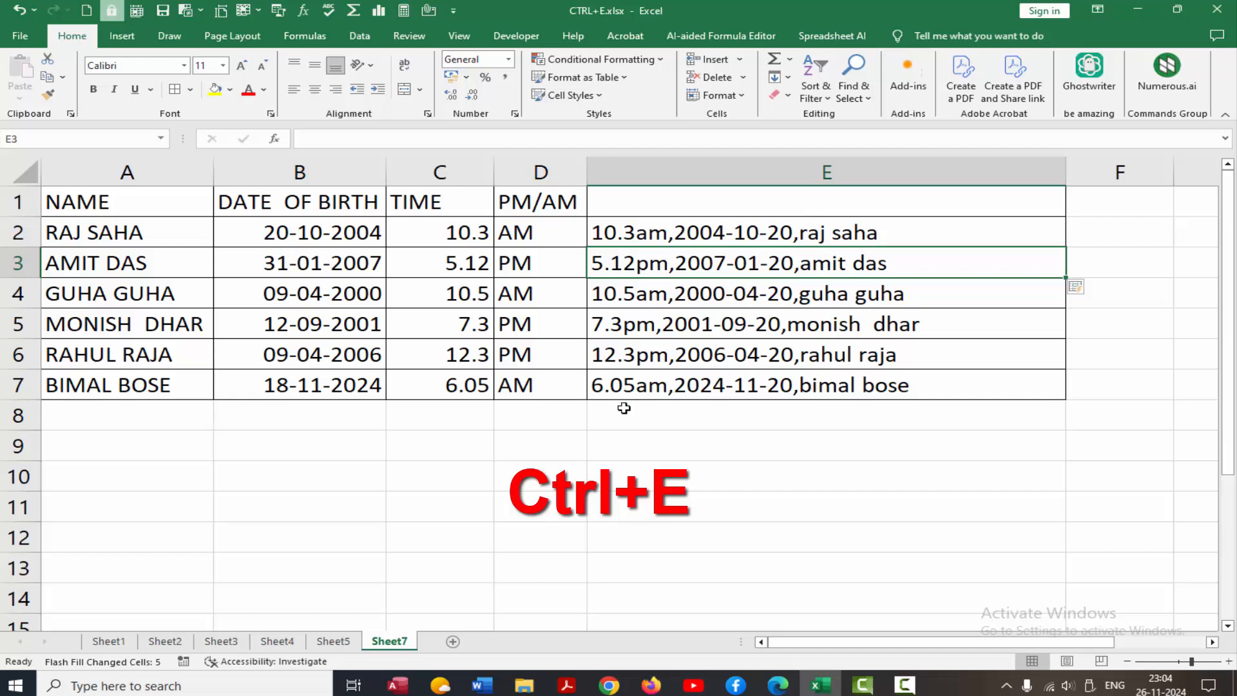